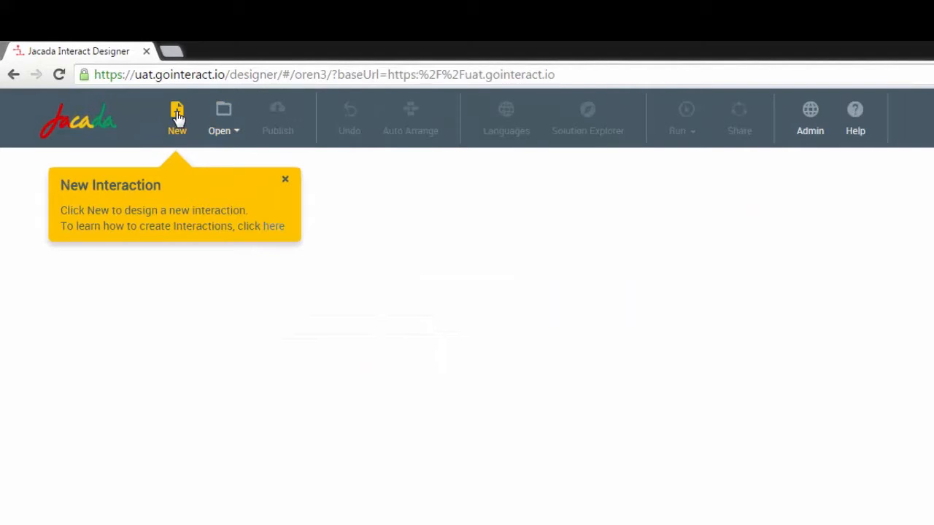
Step: Create a new interaction named Banking Example
click(177, 116)
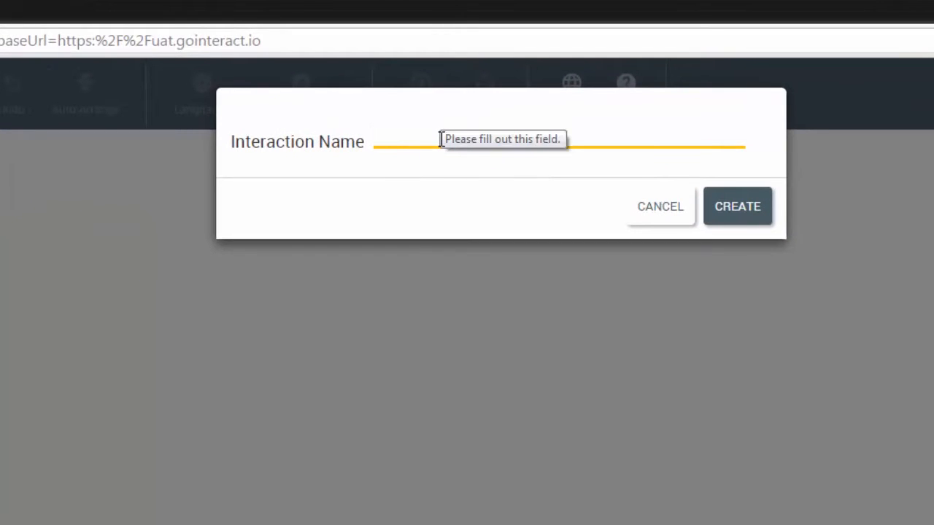
text(Banking Example)
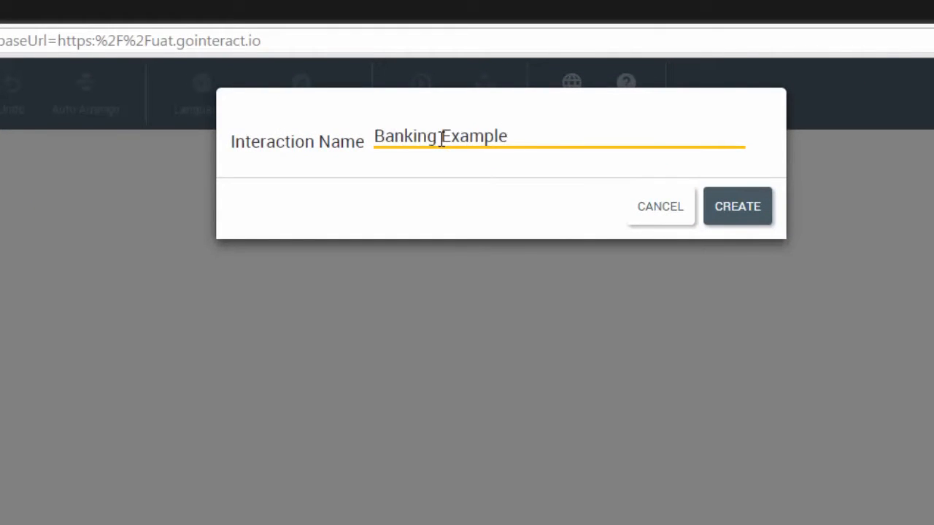
click(743, 211)
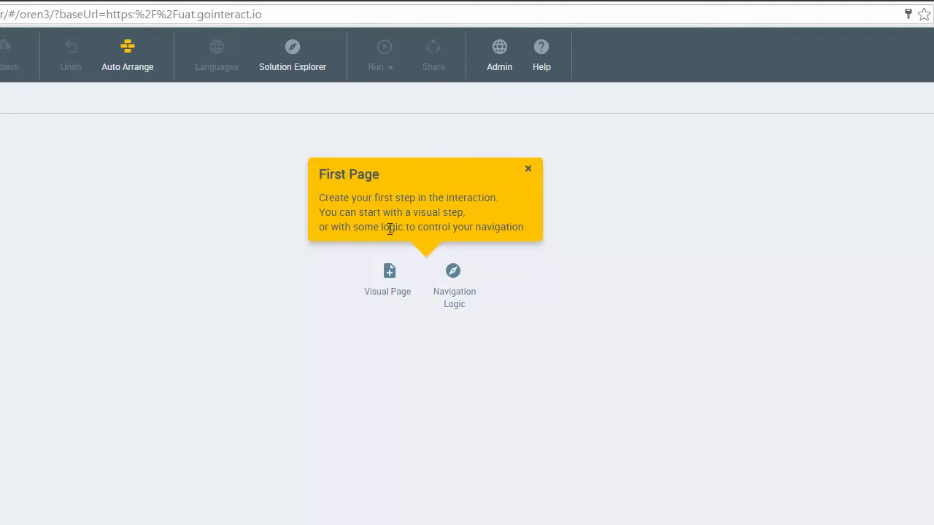
Step: Add a new visual page as the first step and set its page title to Welcome to ACME Bank
click(453, 299)
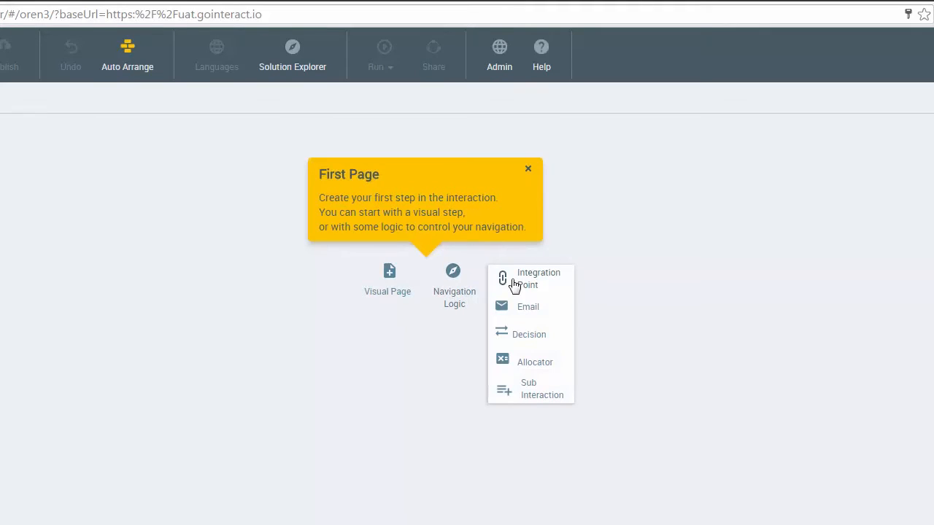
click(391, 290)
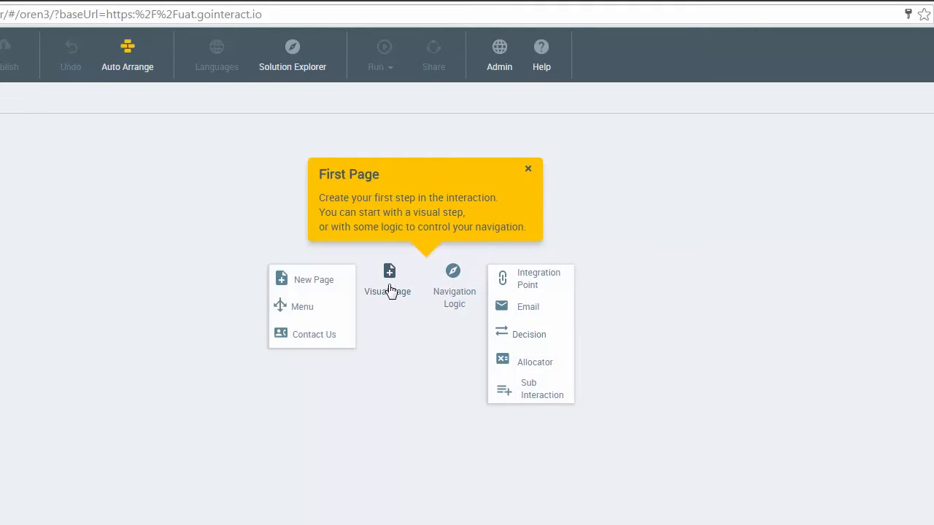
click(310, 285)
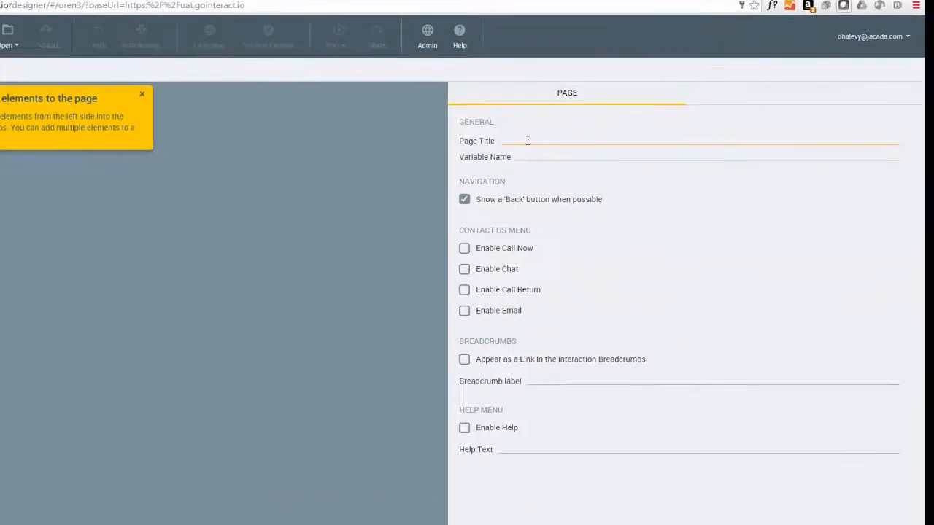
text(Welcome to AC)
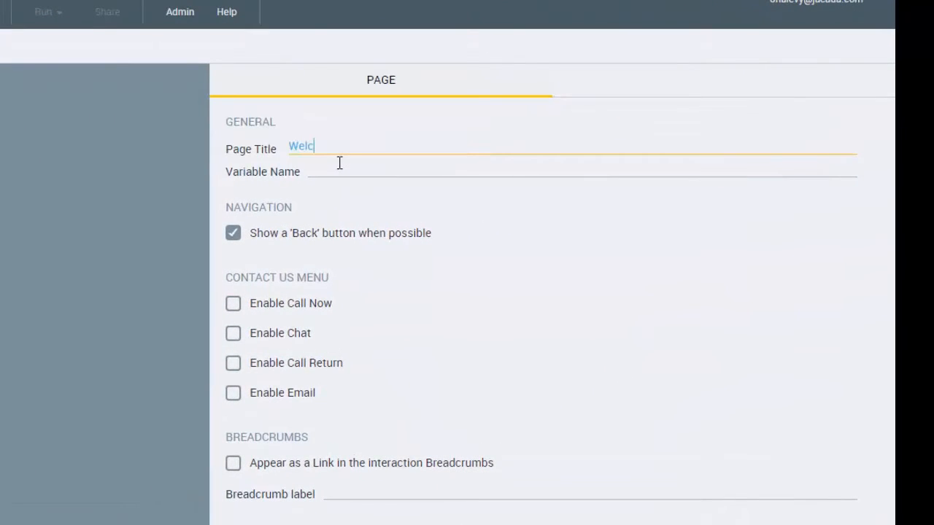
text(ME Bank)
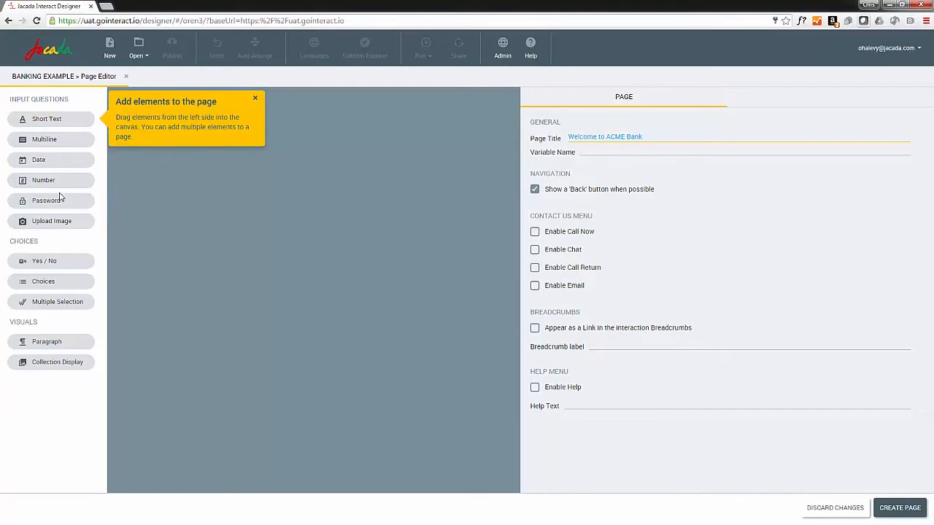
Step: Add a Yes/No question labelled 'Are you an existing account holder?' to the page and create the page
drag(53, 265, 249, 170)
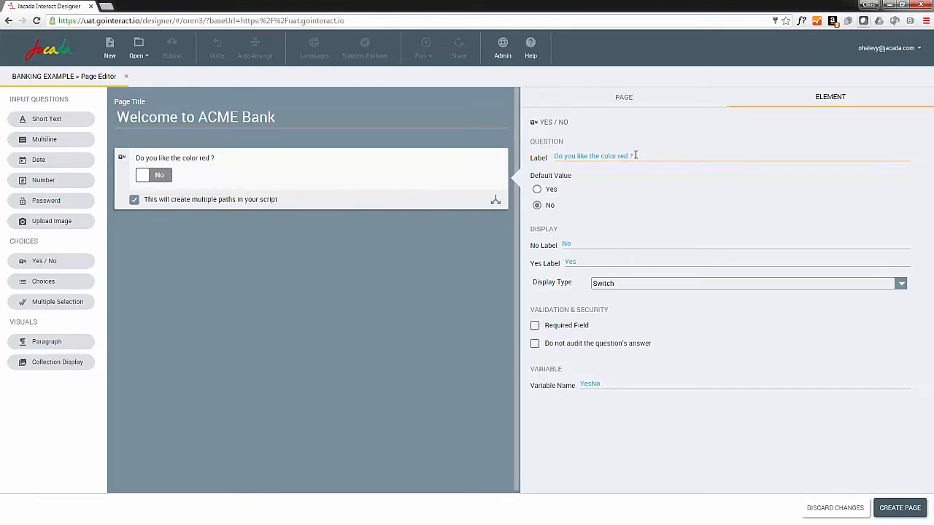
key(BackSpace)
key(BackSpace)
key(BackSpace)
key(BackSpace)
key(BackSpace)
key(BackSpace)
key(BackSpace)
key(BackSpace)
key(BackSpace)
key(BackSpace)
key(BackSpace)
key(BackSpace)
key(BackSpace)
key(BackSpace)
key(BackSpace)
key(BackSpace)
key(BackSpace)
key(BackSpace)
key(BackSpace)
key(BackSpace)
text(Are you an existing account holder?)
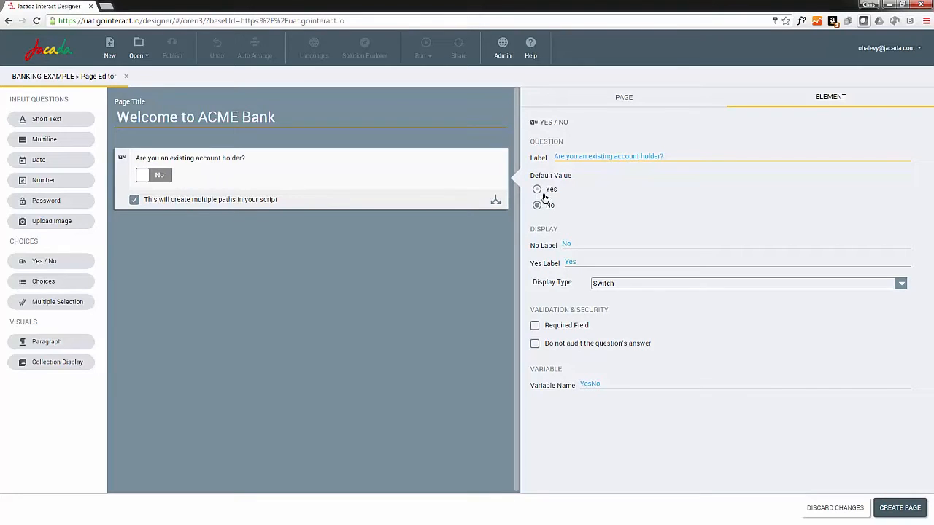
click(902, 508)
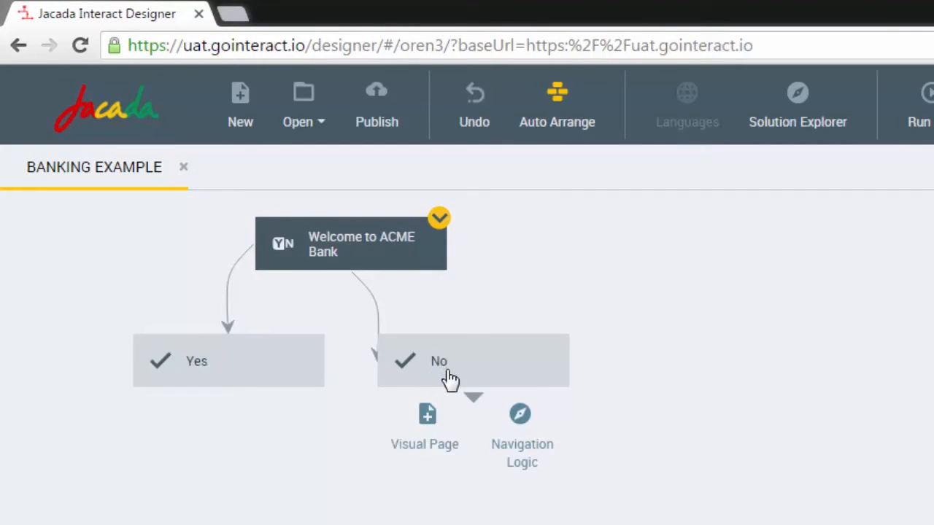
Step: Add a new visual page under the No branch and place a short text question on it
click(432, 419)
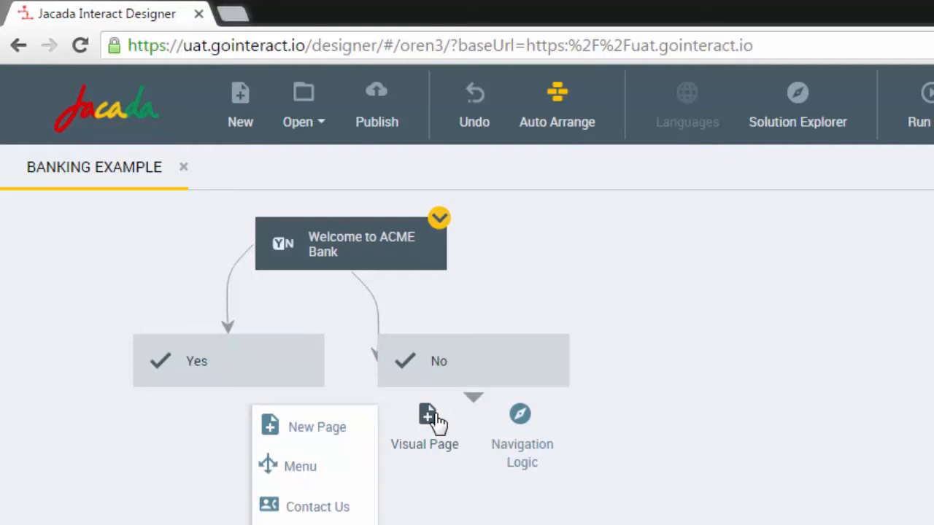
click(305, 434)
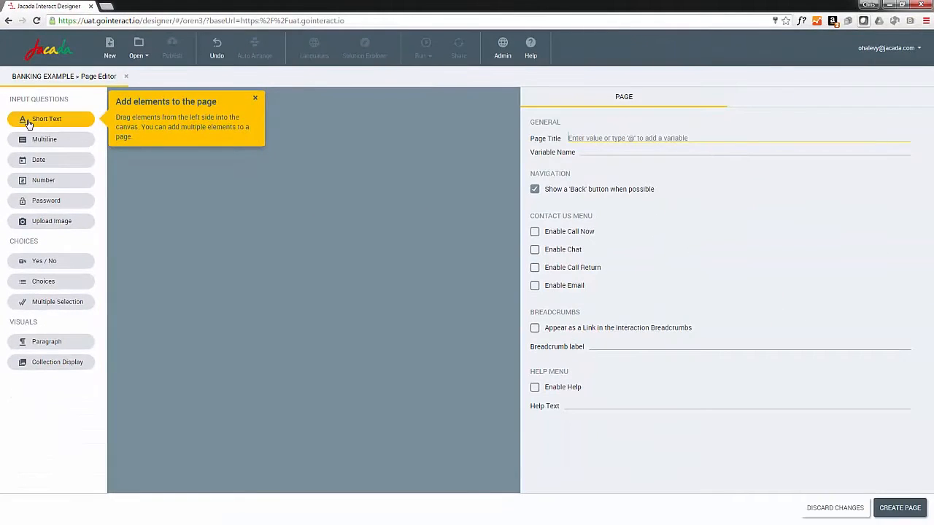
drag(29, 124, 221, 170)
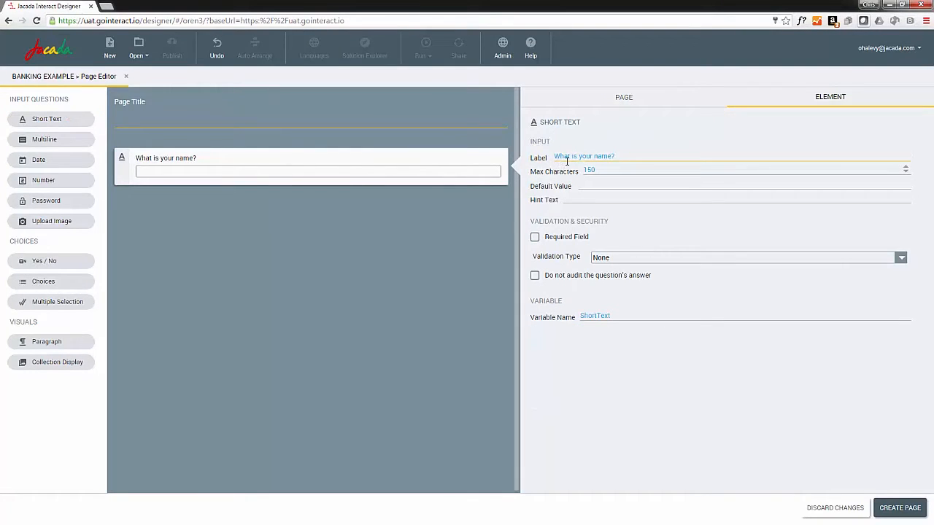
Step: Add a second short text question and relabel it 'What is your address?'
drag(37, 119, 155, 222)
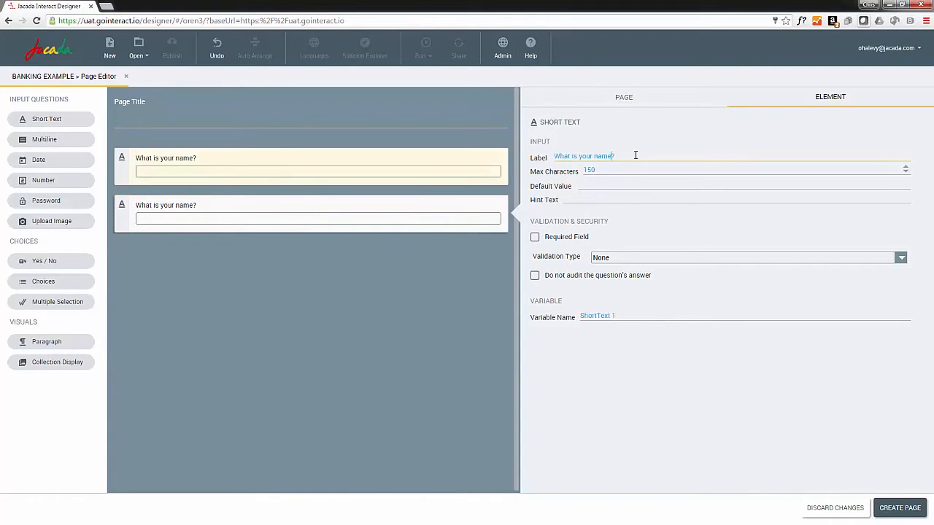
key(BackSpace)
key(BackSpace)
key(BackSpace)
key(BackSpace)
key(BackSpace)
text(address)
Step: Set the page title to New Account and create the page
click(621, 97)
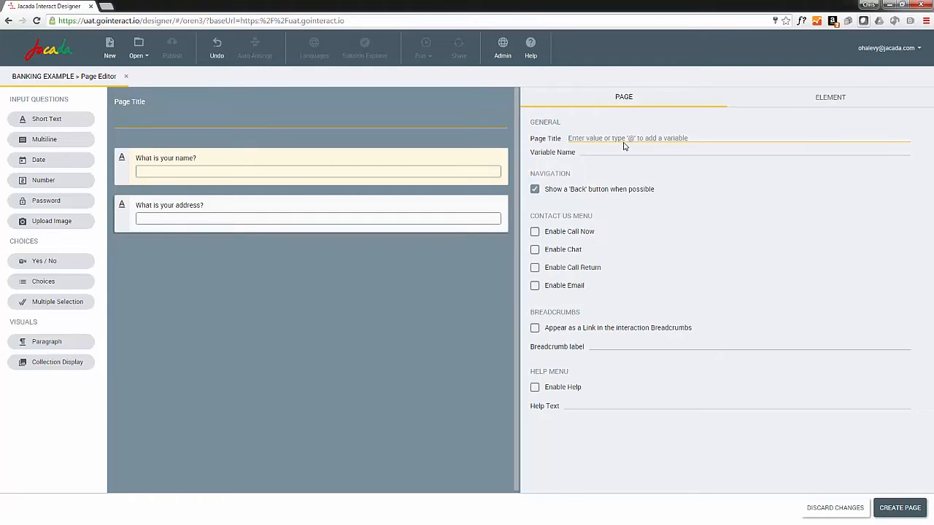
text(New Account)
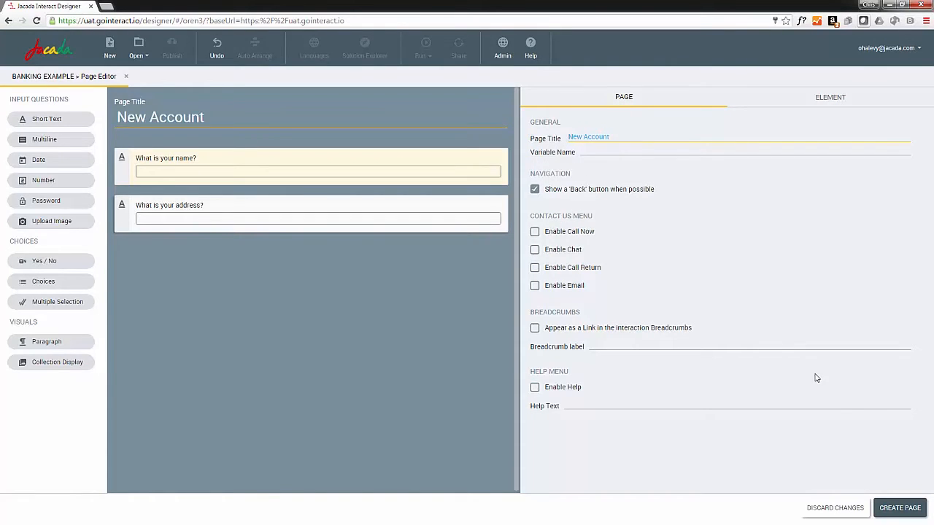
click(901, 509)
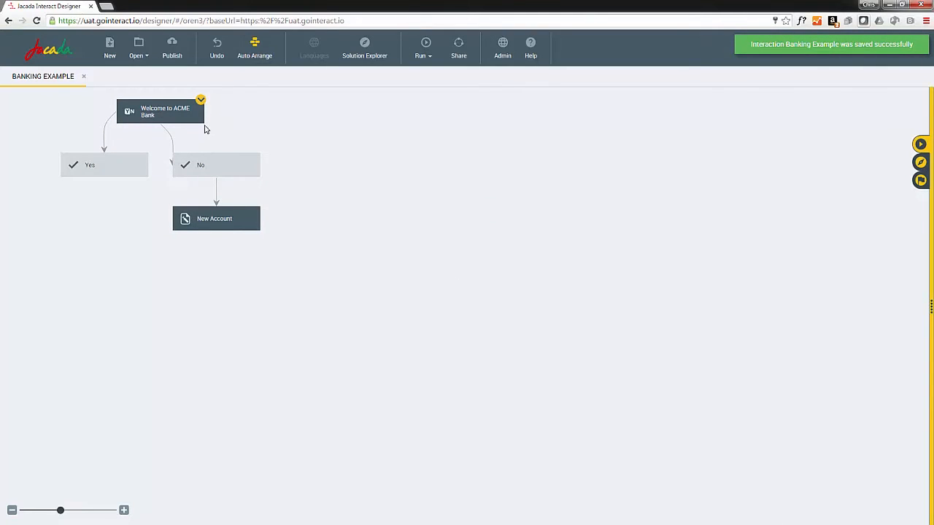
Step: Add a new visual page under the Yes branch and place a short text question on it
mouse_move(100, 169)
click(83, 191)
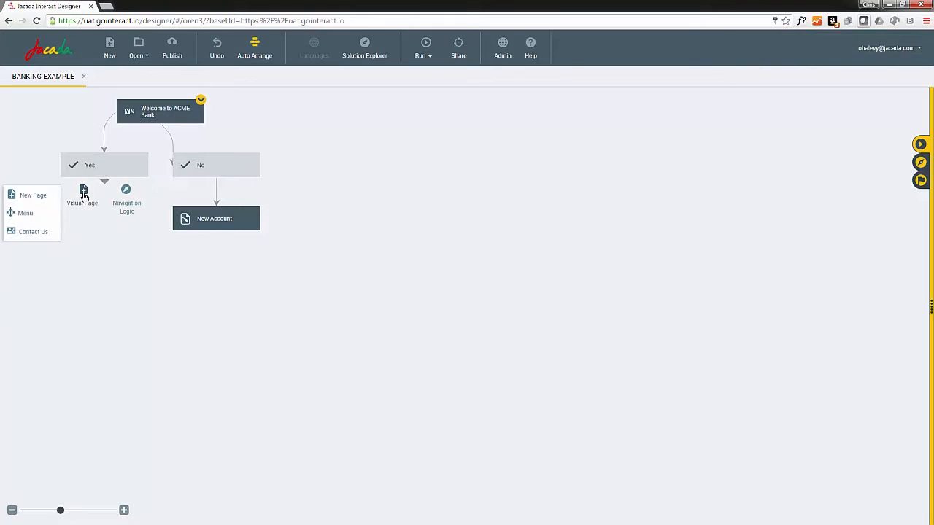
click(33, 196)
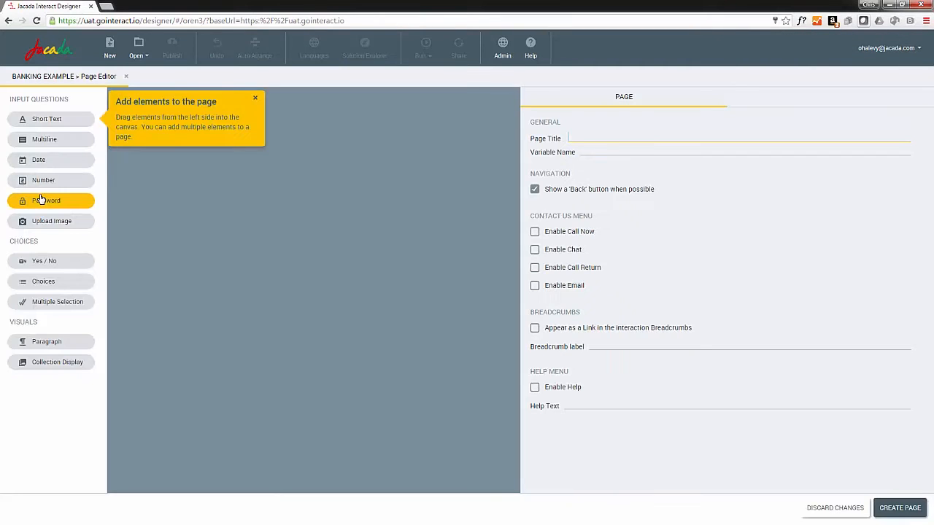
drag(49, 123, 248, 150)
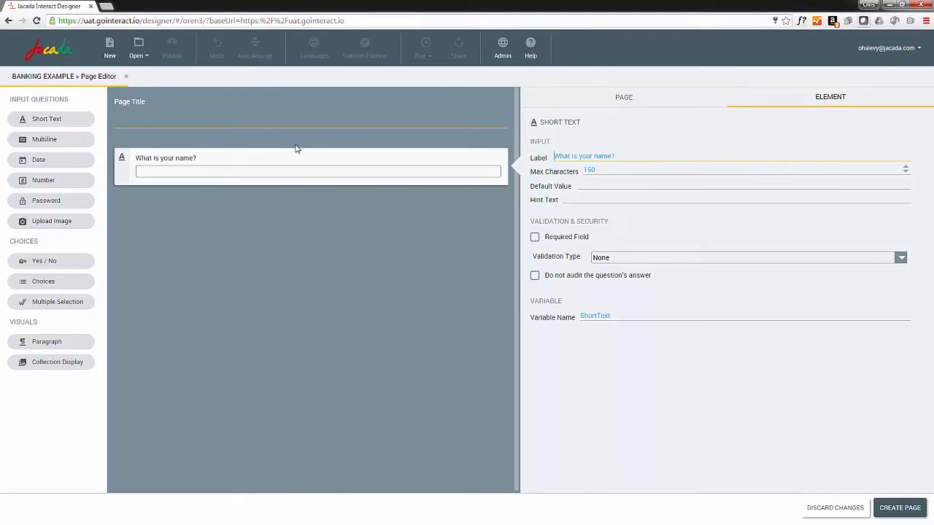
Step: Relabel the short text question 'What is your account number please?'
click(617, 157)
key(BackSpace)
key(BackSpace)
key(BackSpace)
text(account number please?)
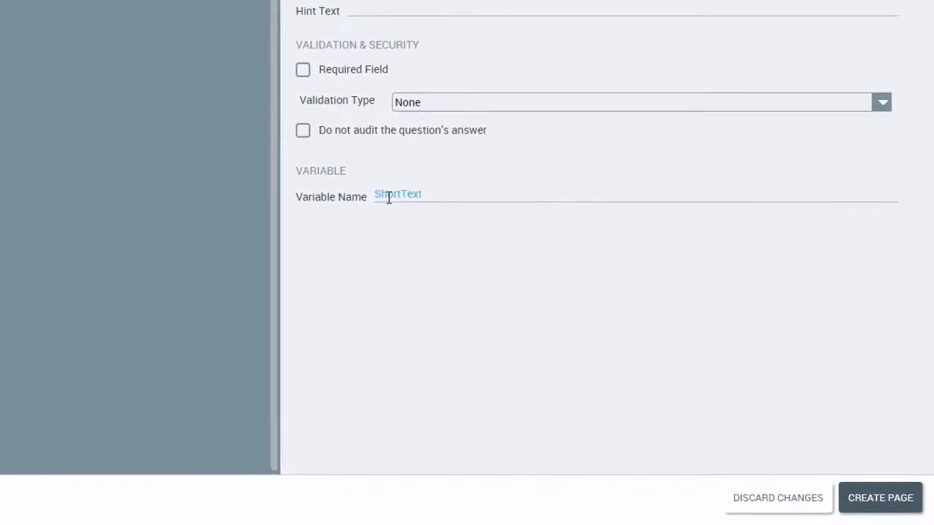
Step: Rename the question's variable to accountNumber
click(588, 317)
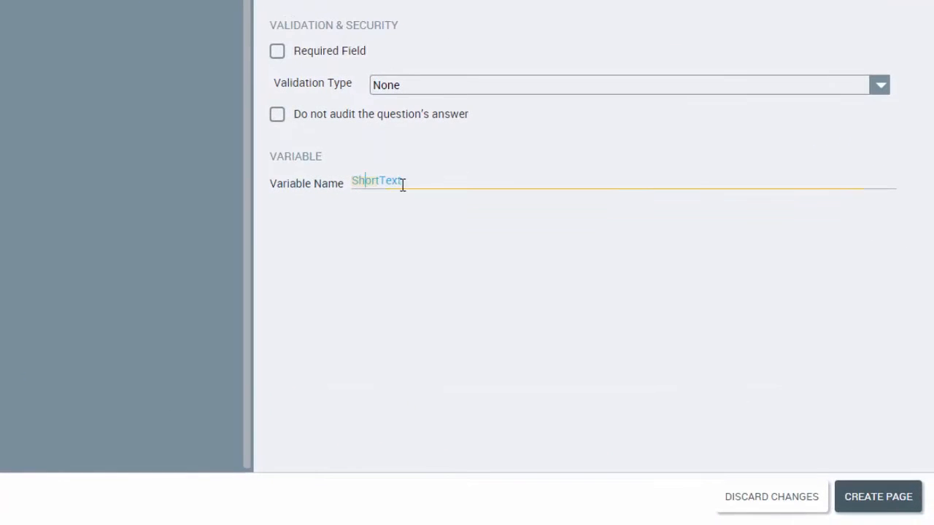
drag(415, 178, 350, 179)
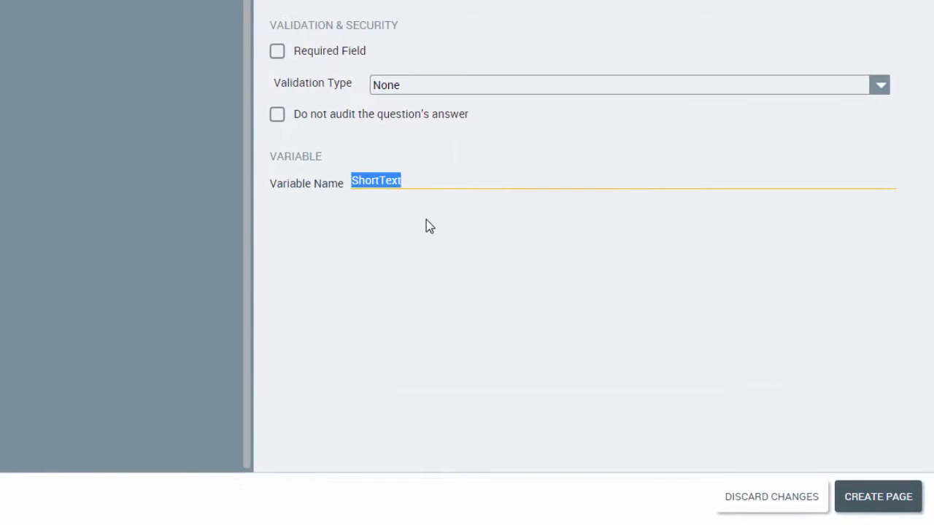
text(account)
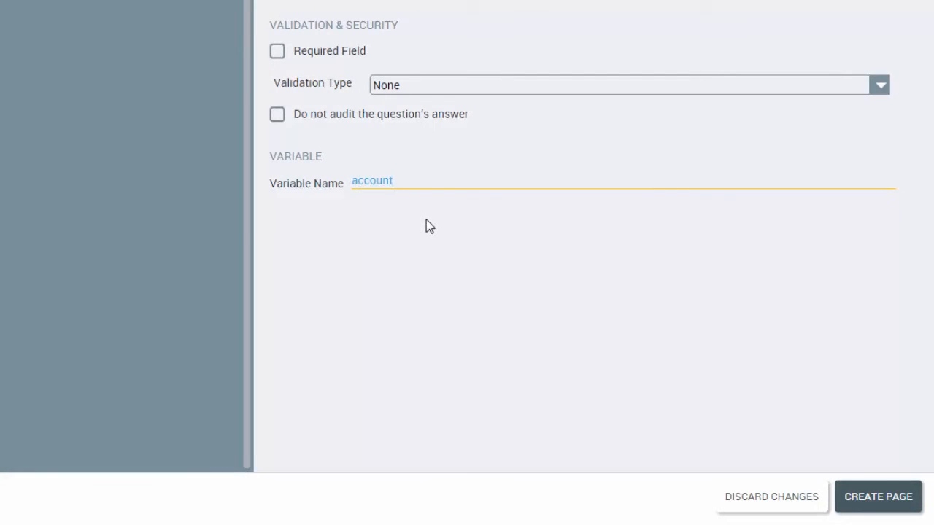
text(Number)
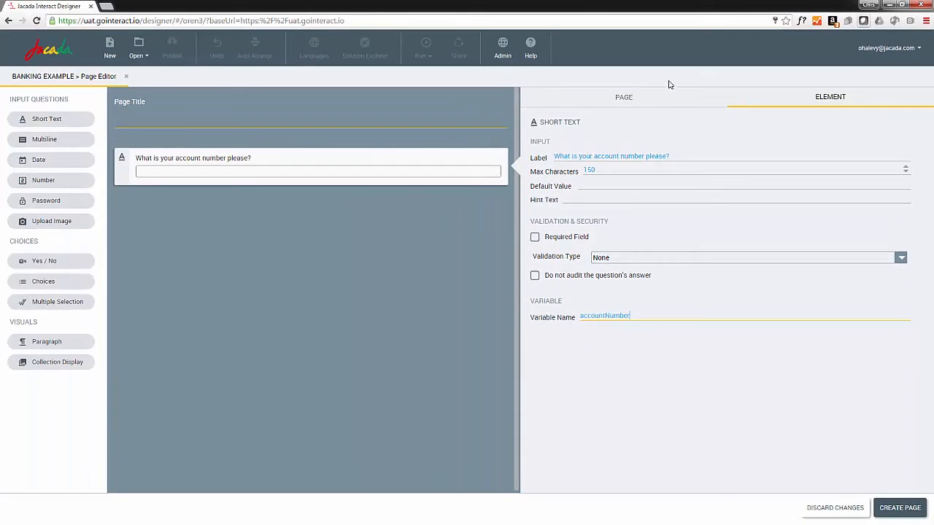
Step: Set the page title to Account
click(627, 99)
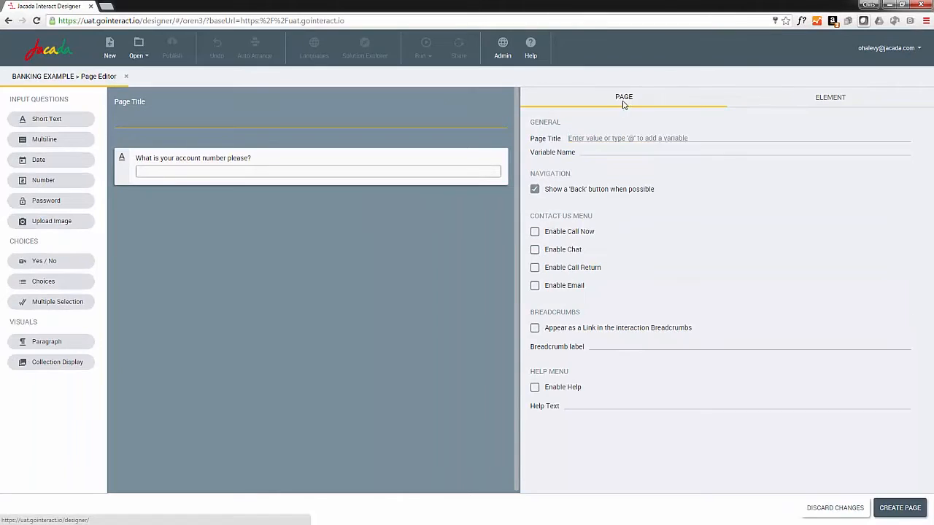
click(698, 138)
text(Account)
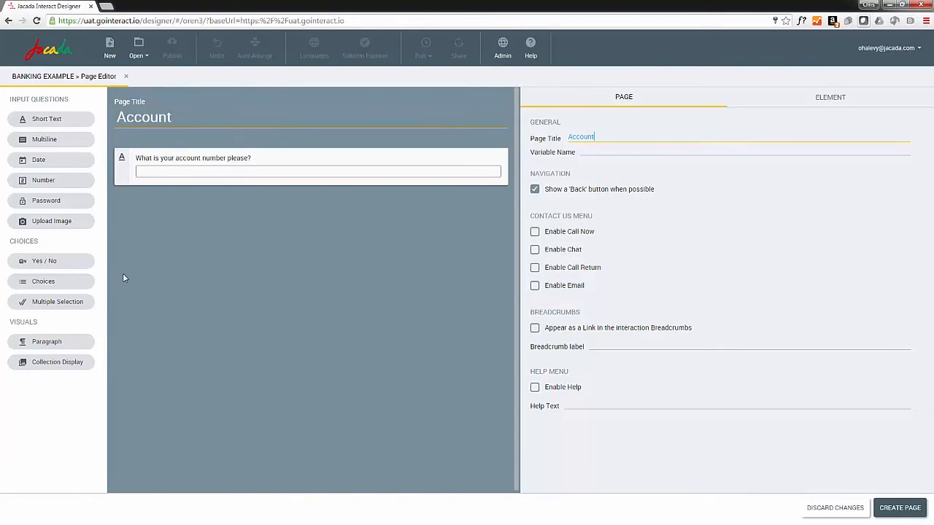
Step: Add a paragraph reading 'Thank you for your continued business!' to the page
drag(45, 347, 190, 215)
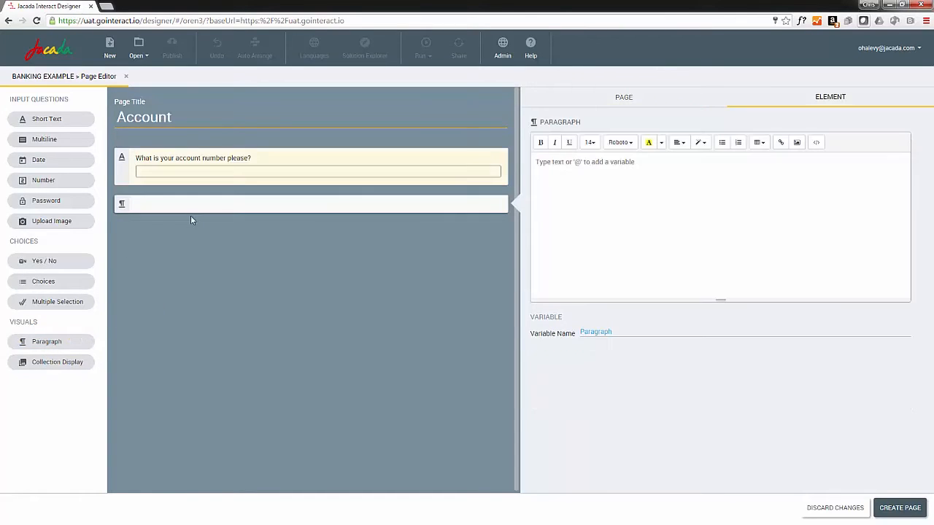
click(531, 166)
text(Thank y)
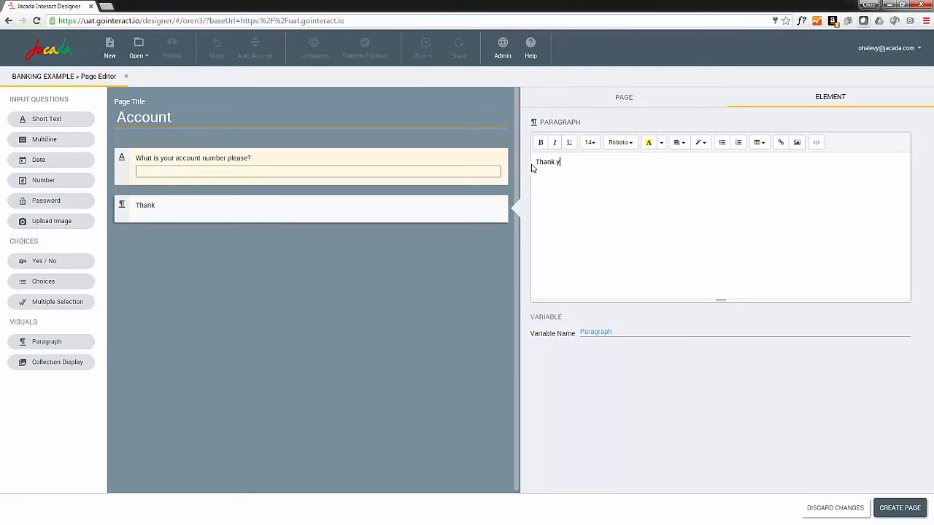
text(ou for your continued business!)
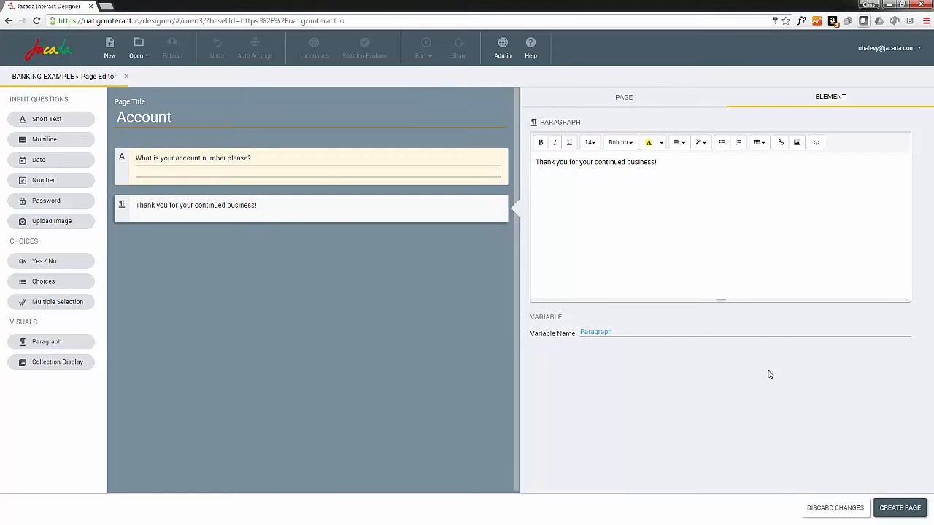
Step: Move the paragraph above the account number question and create the page
mouse_move(308, 196)
drag(496, 195, 499, 135)
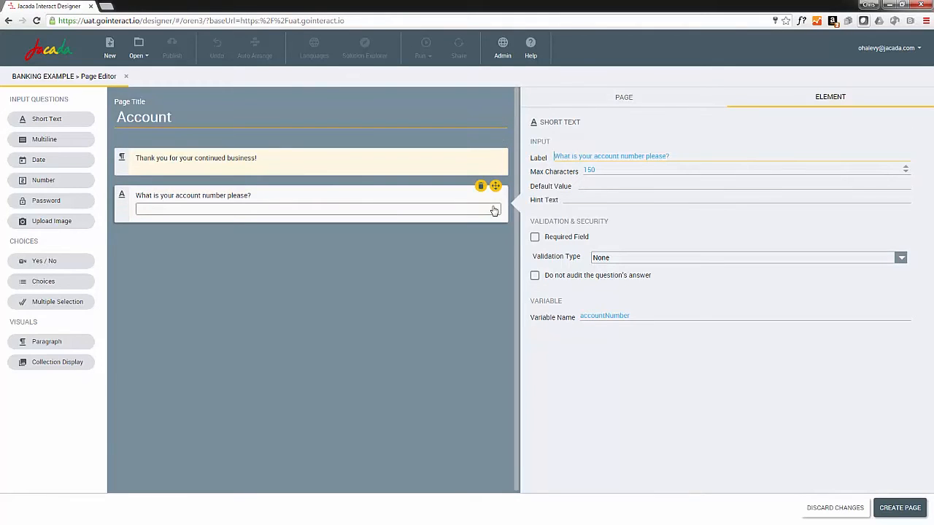
click(905, 508)
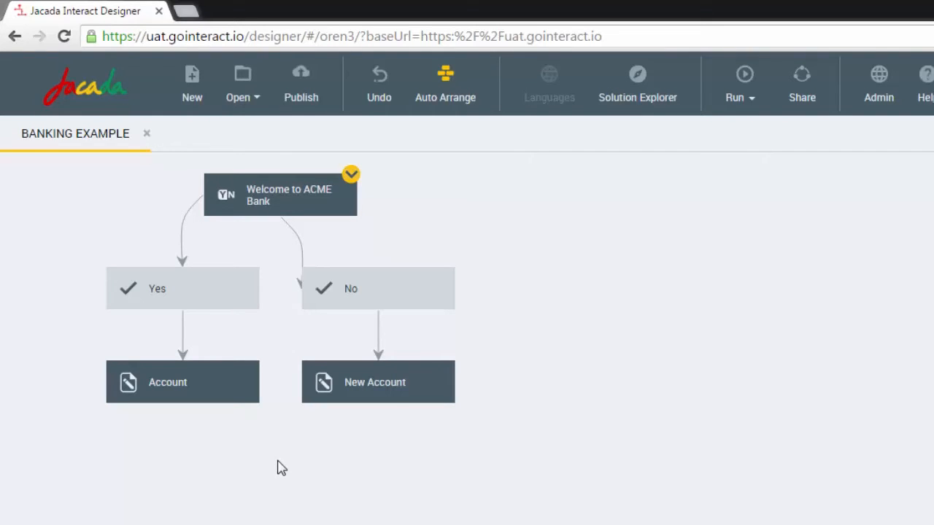
Step: Add a Decision after the Account page and name it Is VIP Customer
click(183, 411)
mouse_move(221, 447)
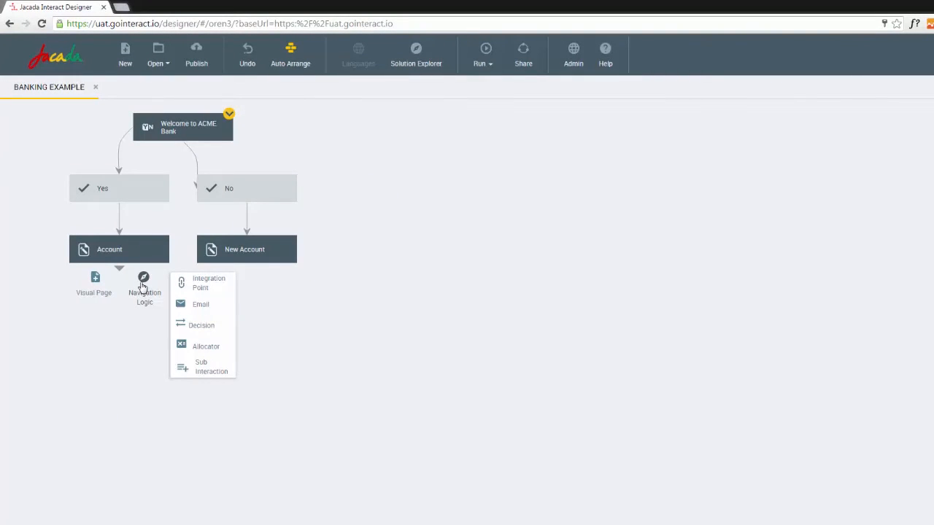
mouse_move(94, 288)
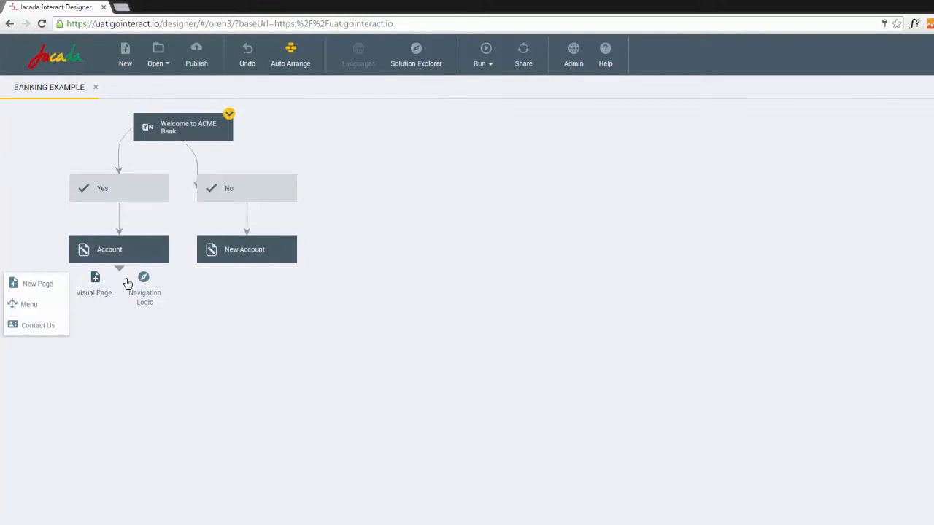
mouse_move(156, 283)
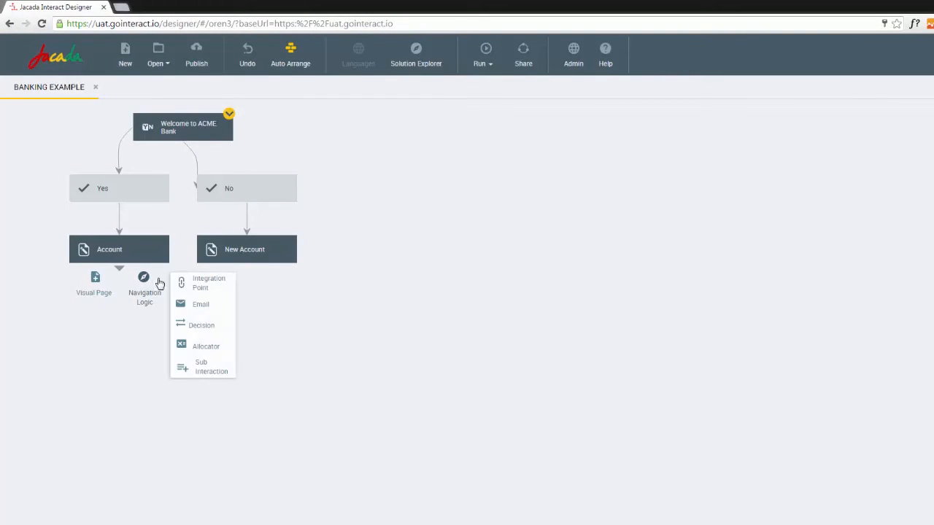
click(208, 328)
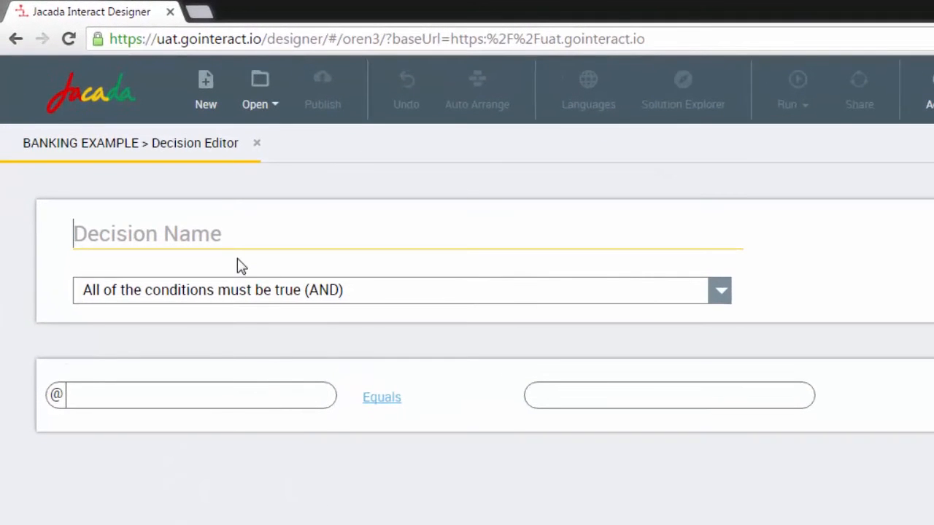
text(Is VIP Cus)
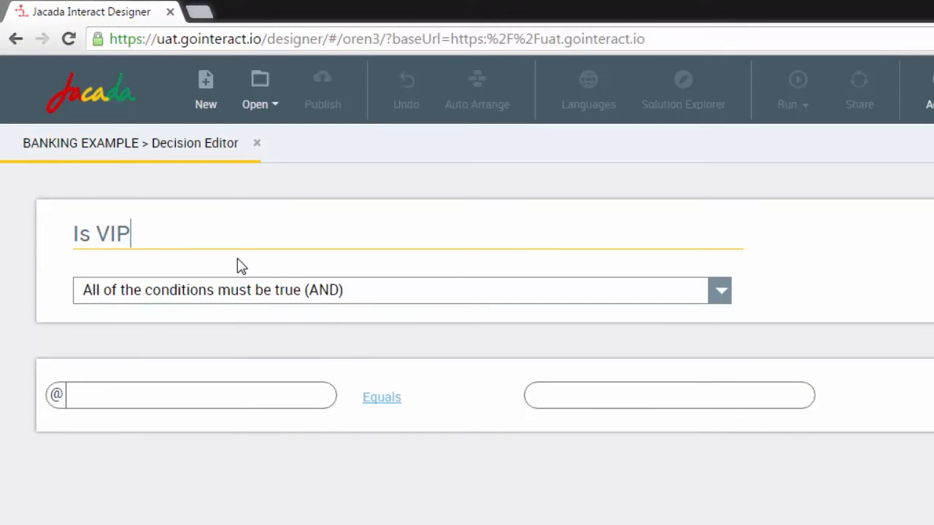
text(tomer)
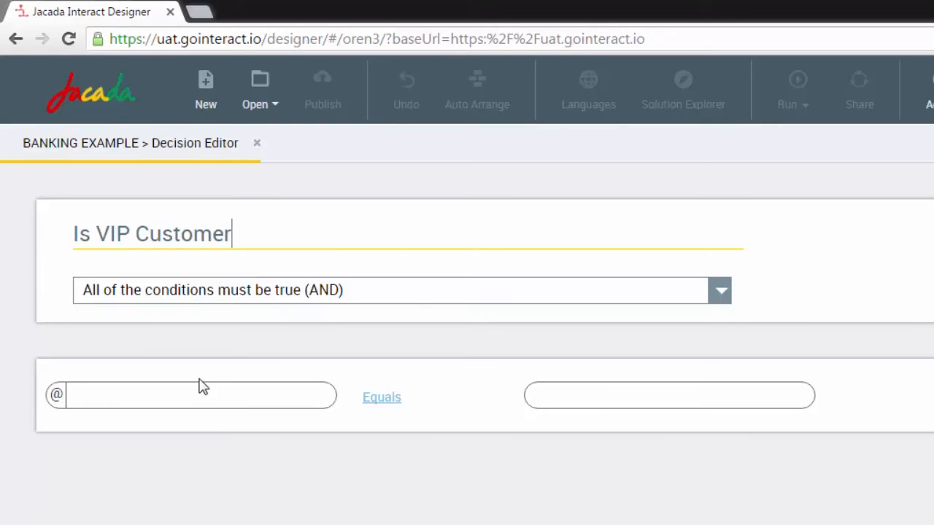
Step: Set the decision condition to Account.accountNumber Starts with 500 and create the decision
click(190, 395)
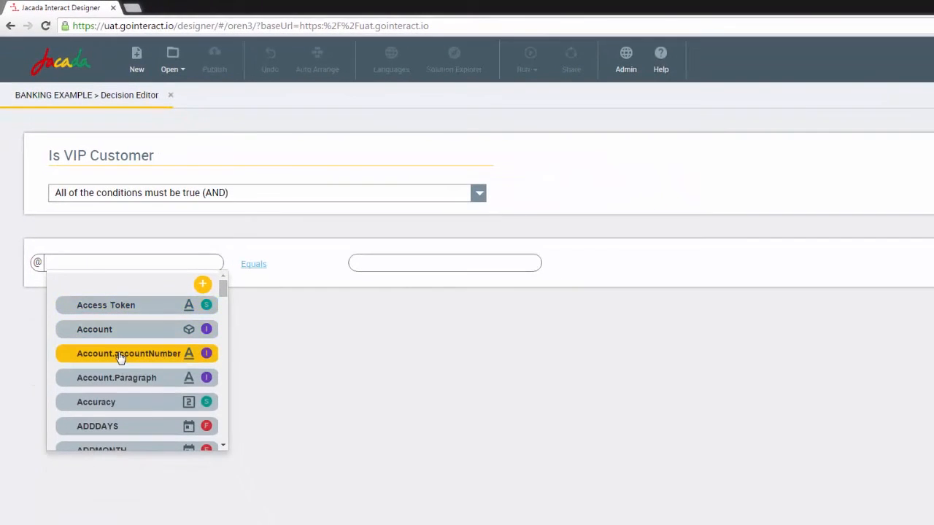
click(120, 356)
click(250, 266)
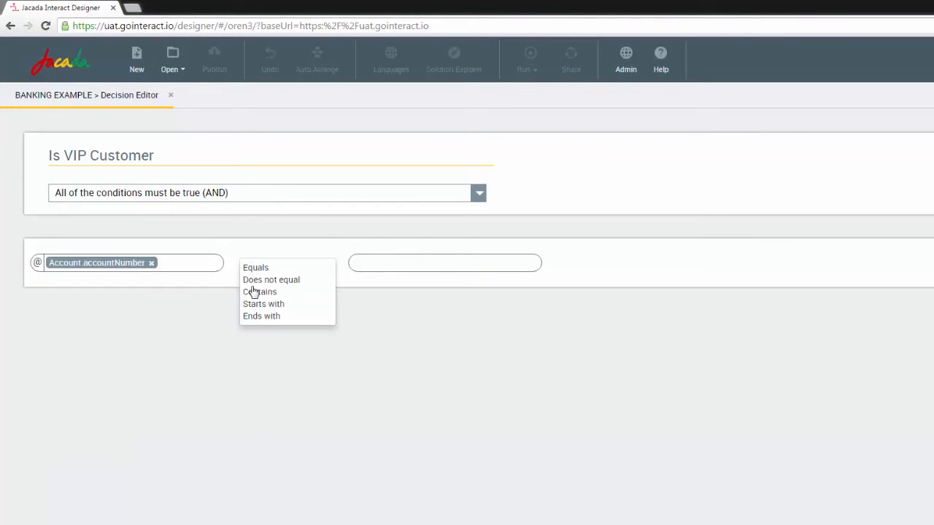
click(253, 303)
click(380, 256)
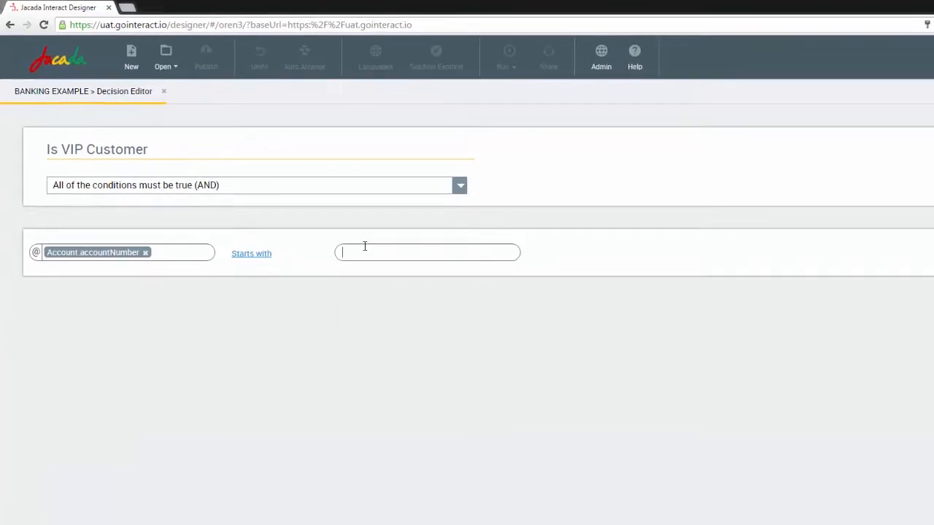
text(500)
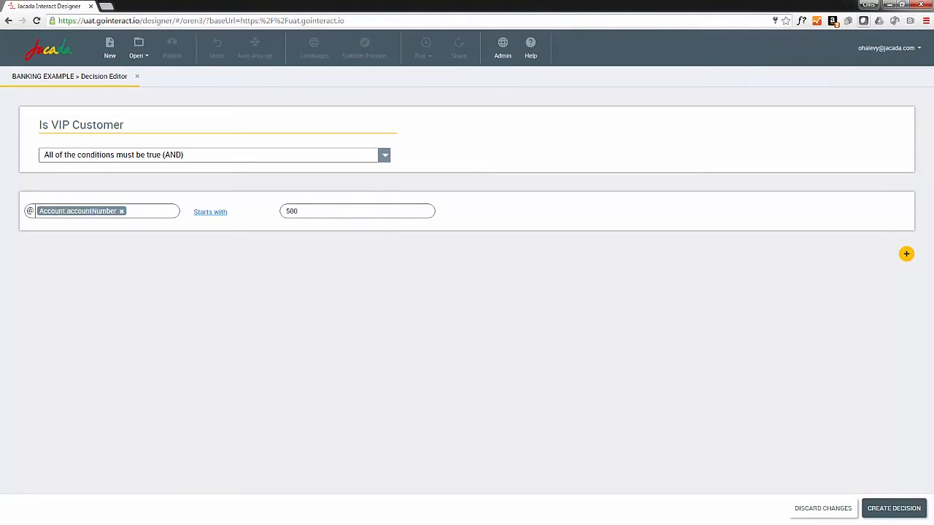
click(906, 510)
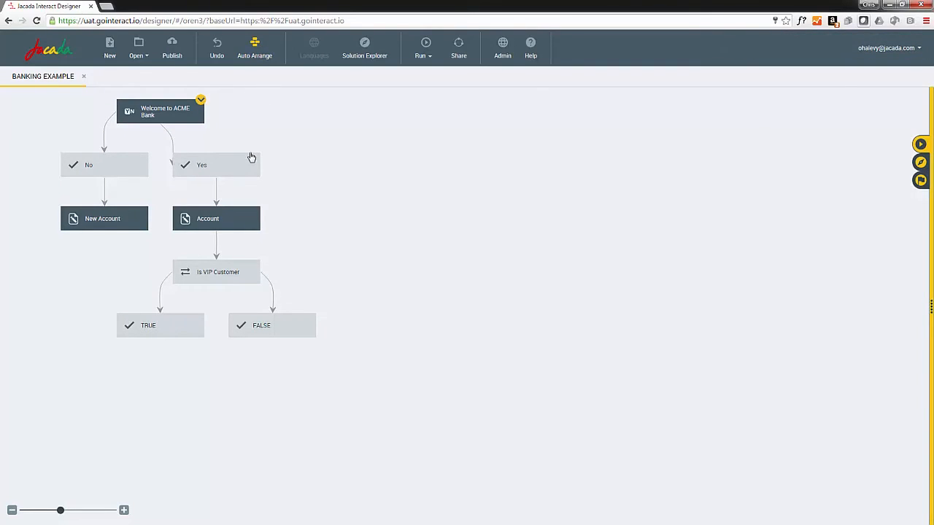
Step: Add a new visual page under the TRUE branch and title it VIP Customer
mouse_move(156, 332)
click(138, 351)
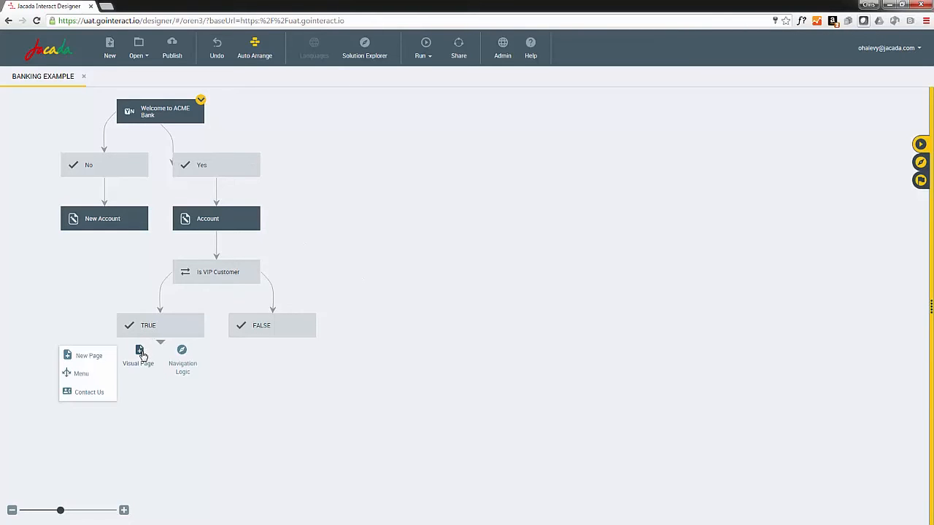
click(89, 358)
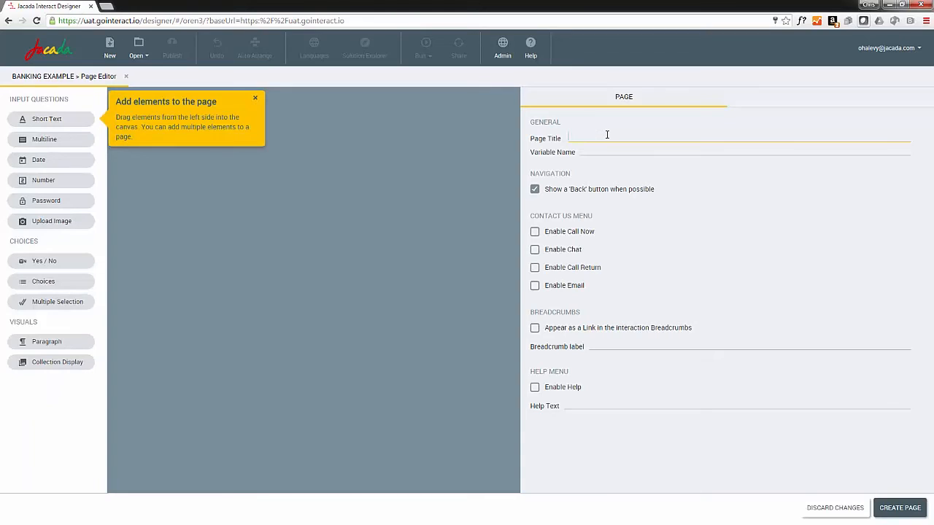
text(VIP Customer)
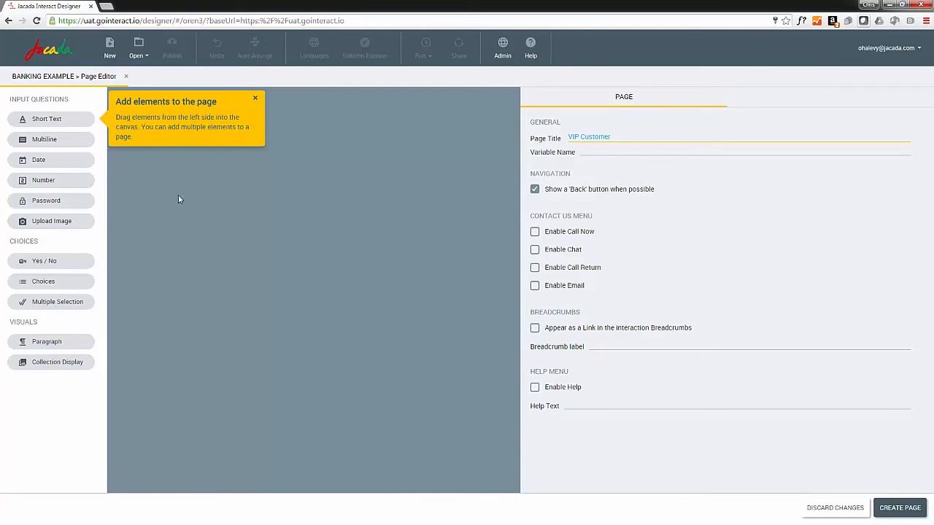
Step: Add a paragraph reading 'Thank you for being a VIP customer. Your status entitles you to participate in our 7% savings account.' and create the page
drag(47, 342, 223, 180)
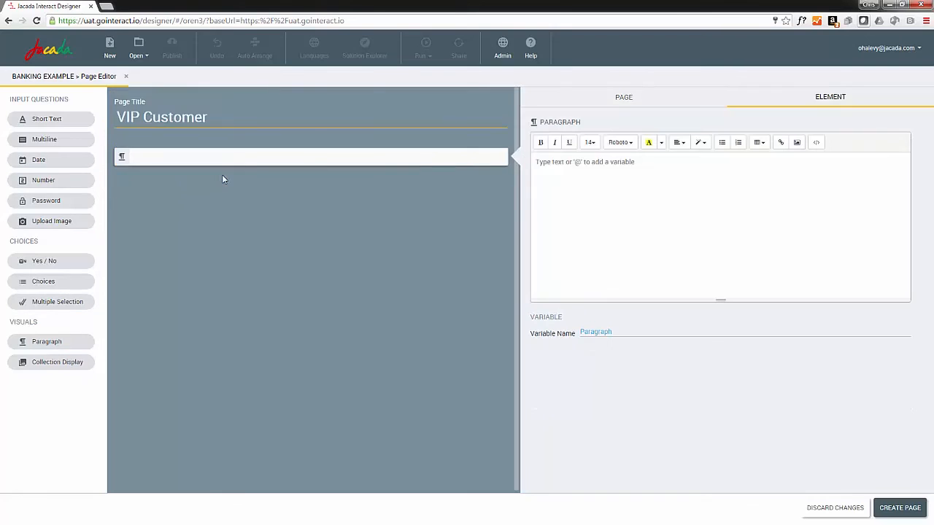
click(528, 159)
text(Thank you fo)
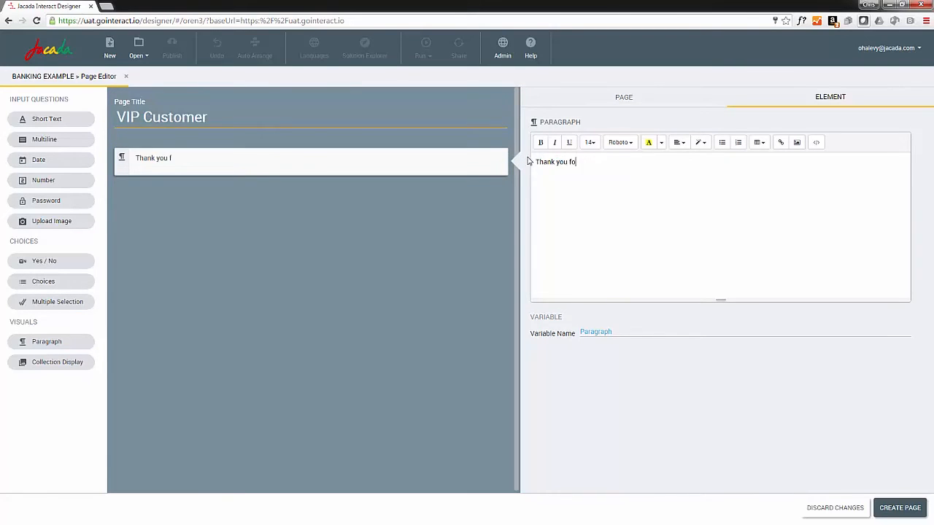
text(r being a VIP customer. Your)
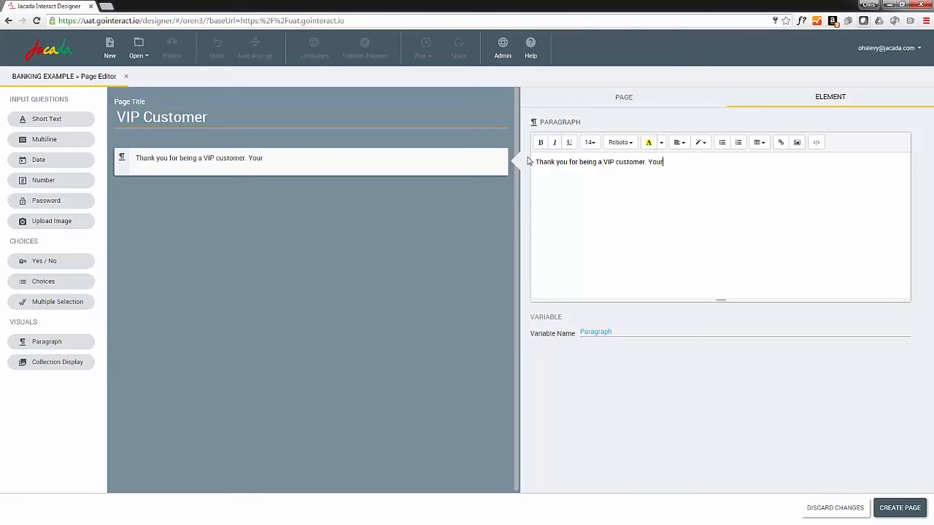
text( status entitles you)
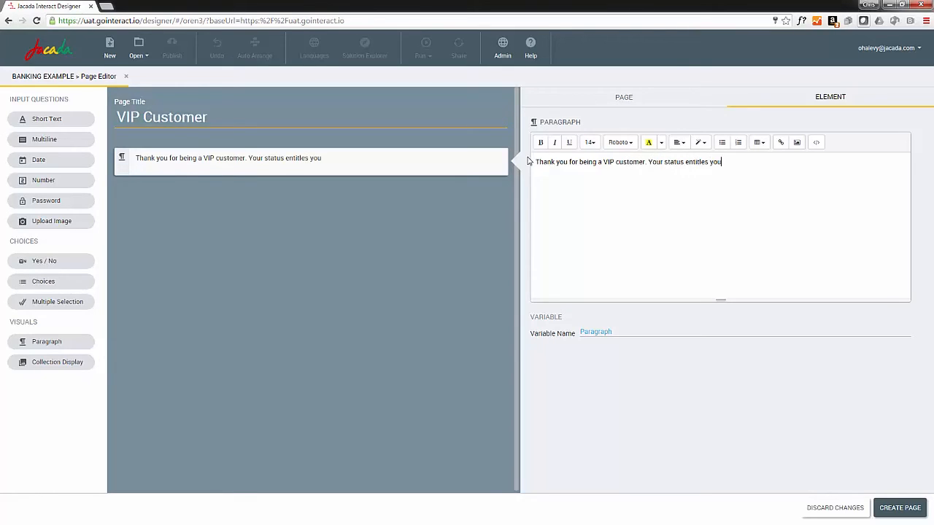
text( to participate in our)
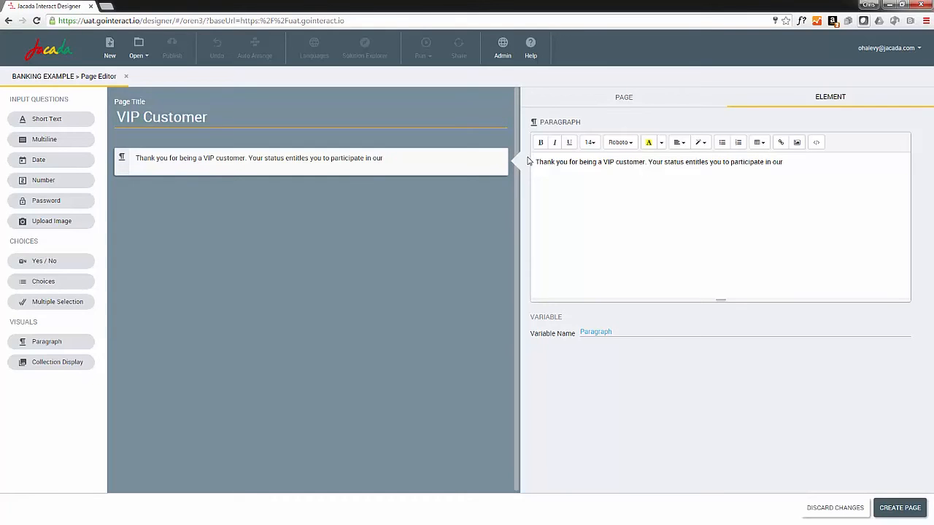
text( 7% savings account.)
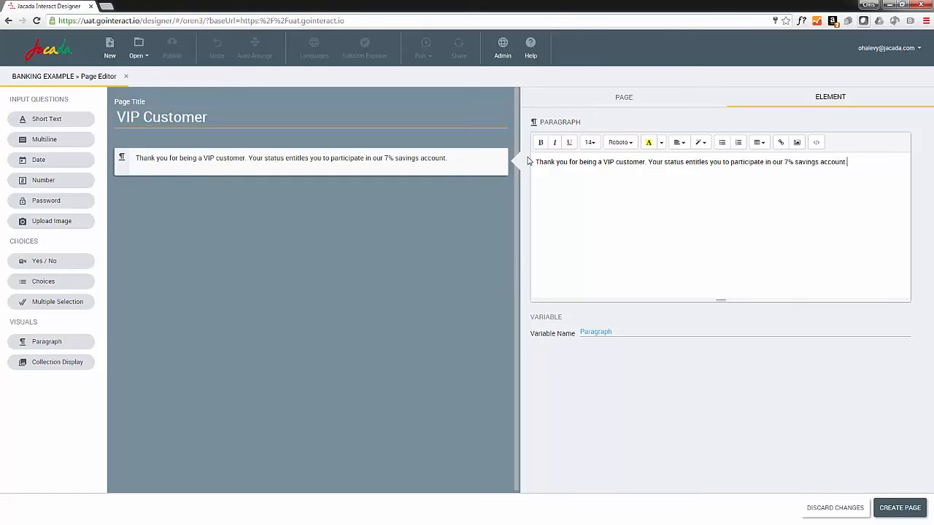
click(896, 508)
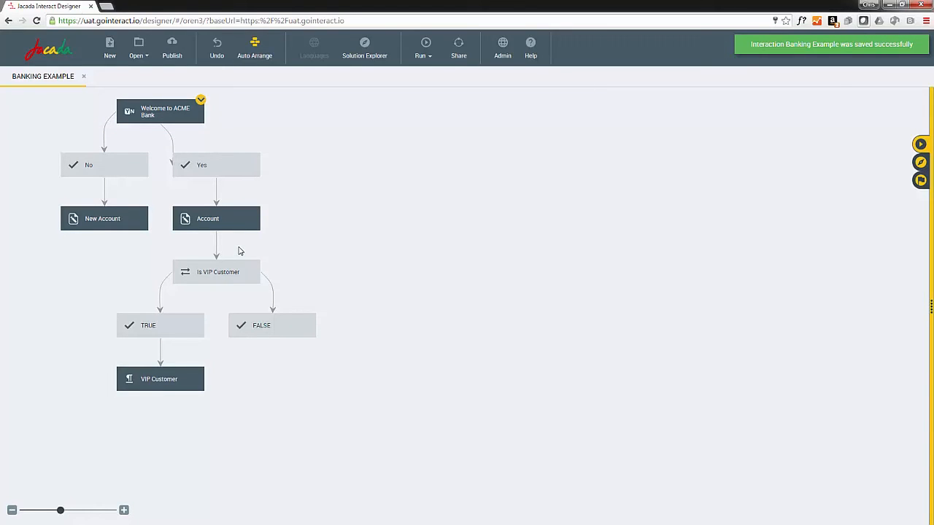
Step: Add a new visual page after the VIP Customer page and place a Choices question on it
mouse_move(146, 387)
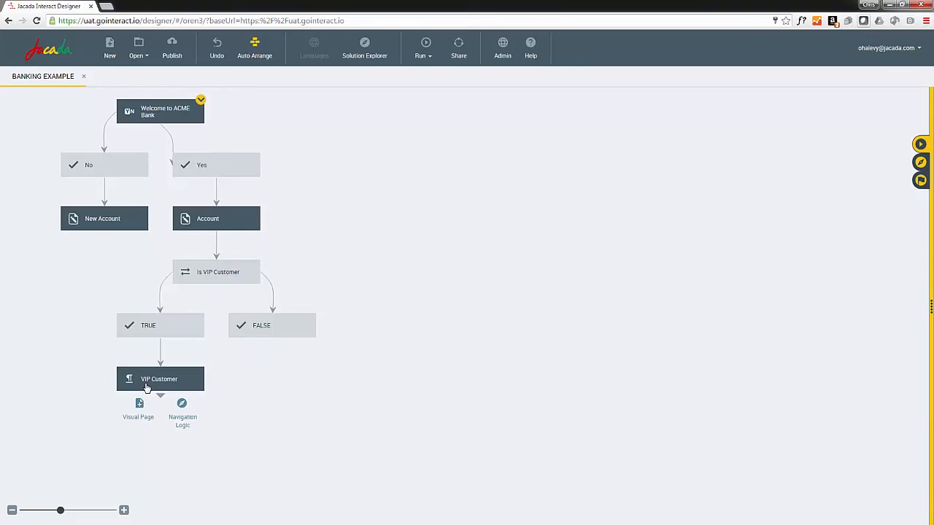
click(139, 406)
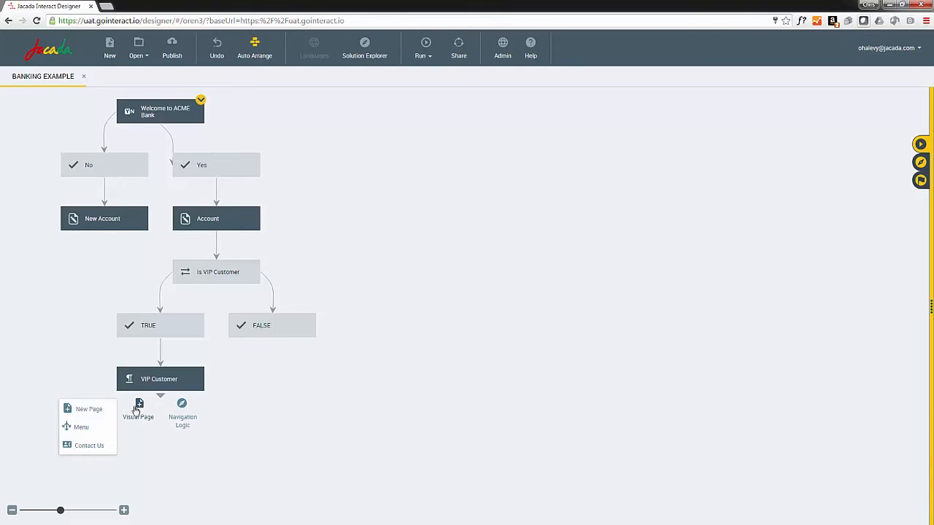
click(88, 409)
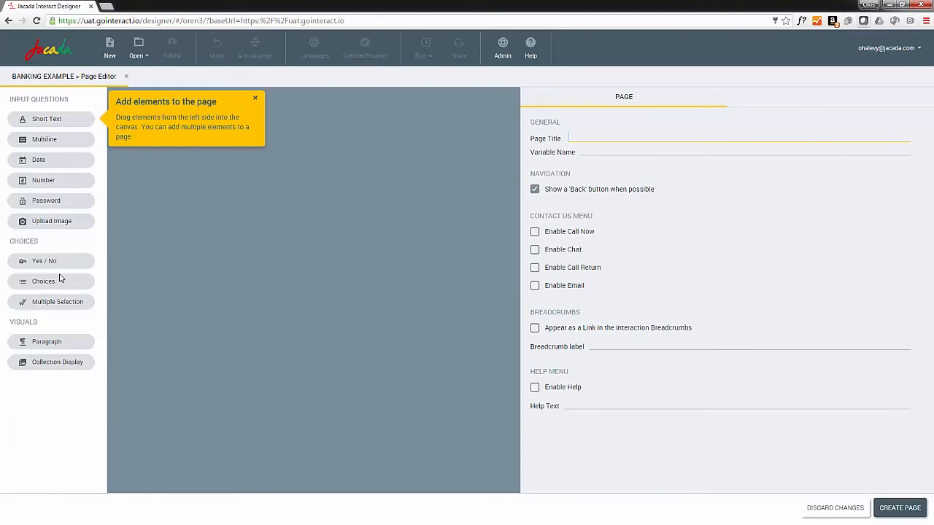
drag(60, 282, 213, 187)
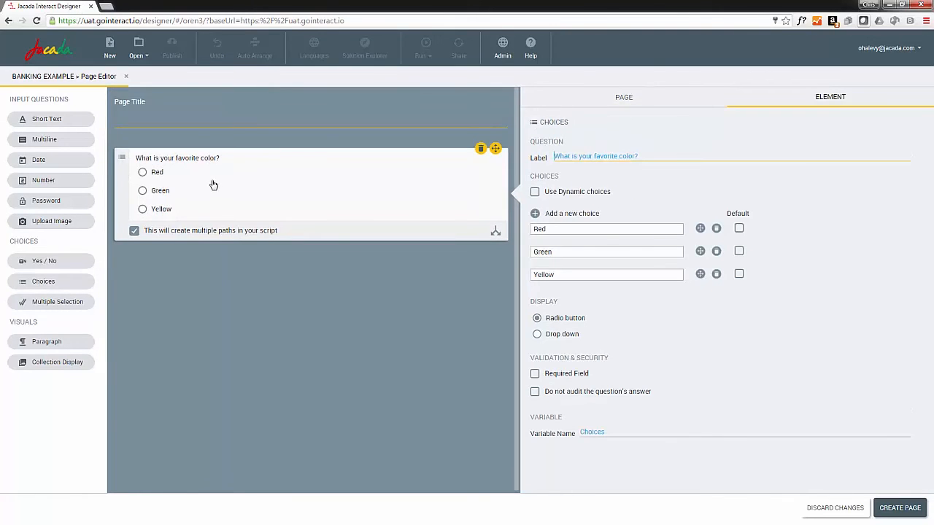
Step: Set the page title to 'How Can I Help you today?'
click(623, 98)
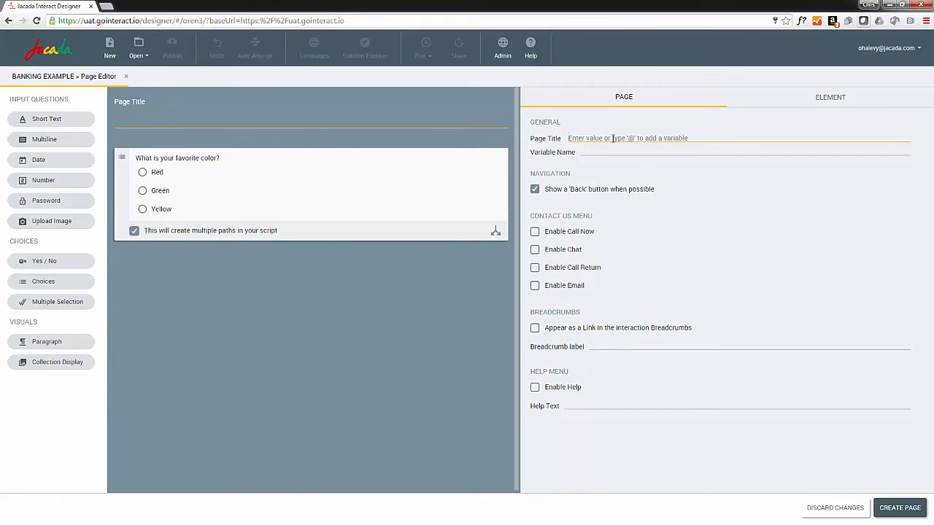
click(613, 138)
text(How Can I H)
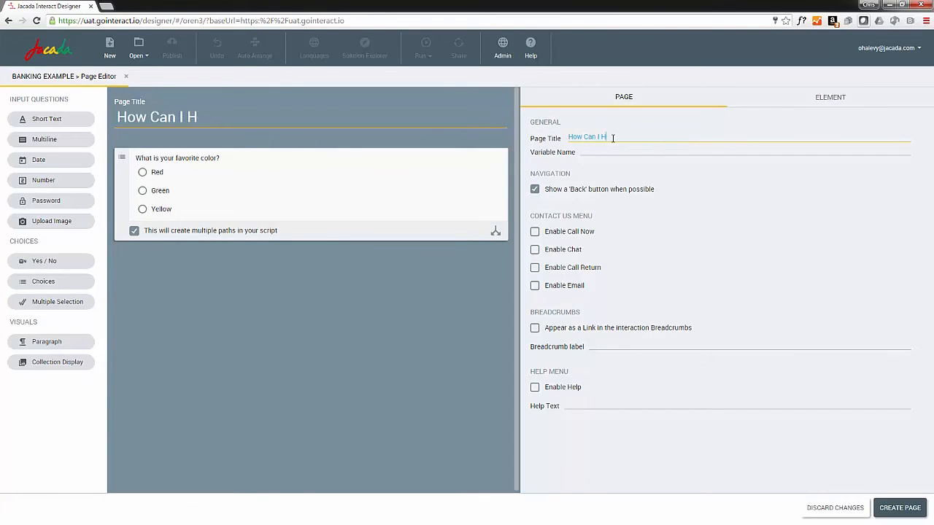
text(elp you today?)
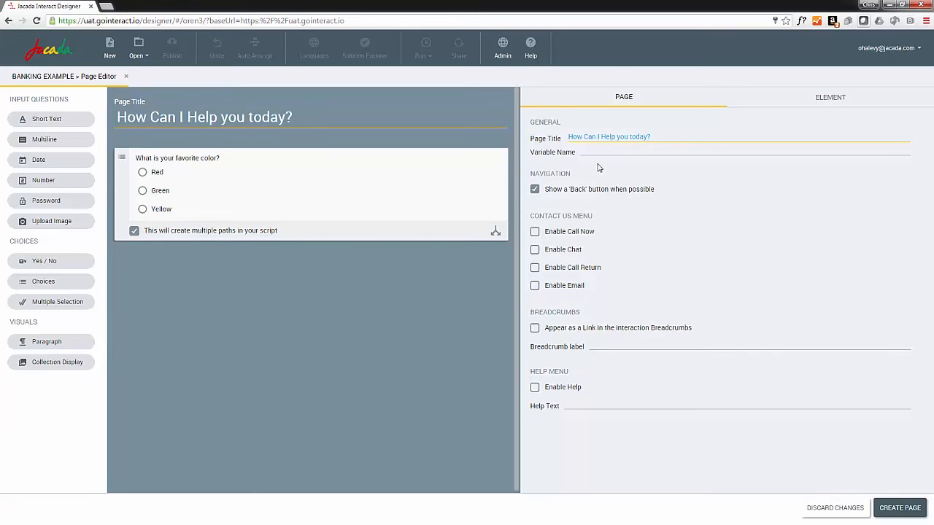
Step: Rename the choices to Problem with my statement, Change my address and Other, then create the page
click(483, 194)
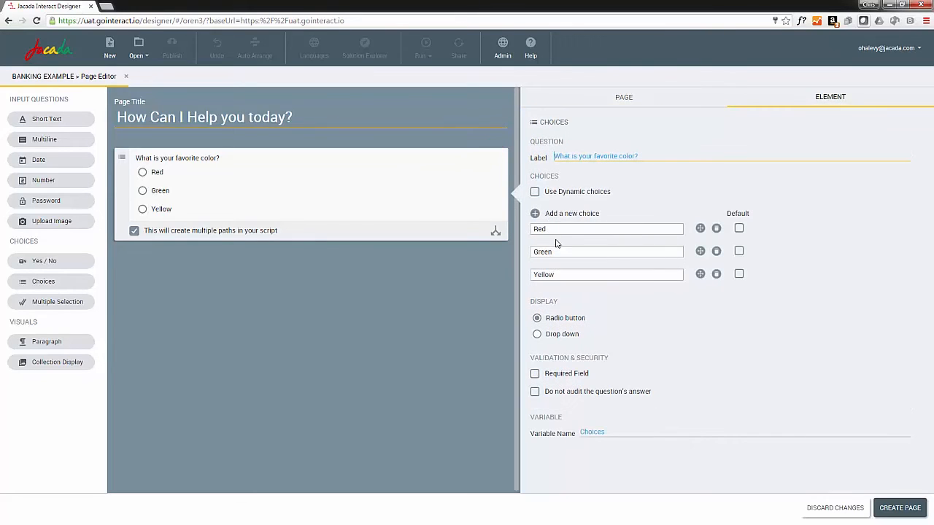
drag(556, 230, 506, 230)
text(Problem with my statement)
drag(562, 254, 527, 252)
text(Change my address)
double_click(525, 275)
text(Other)
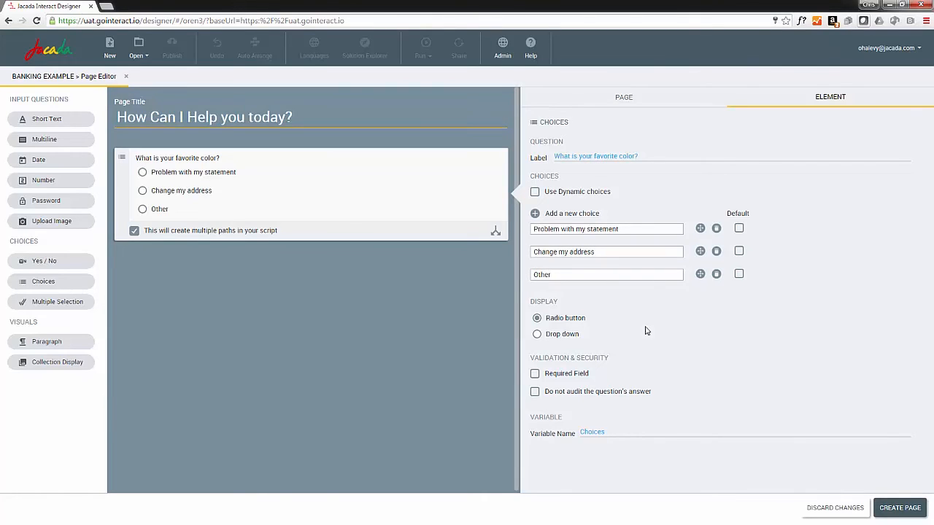
click(902, 509)
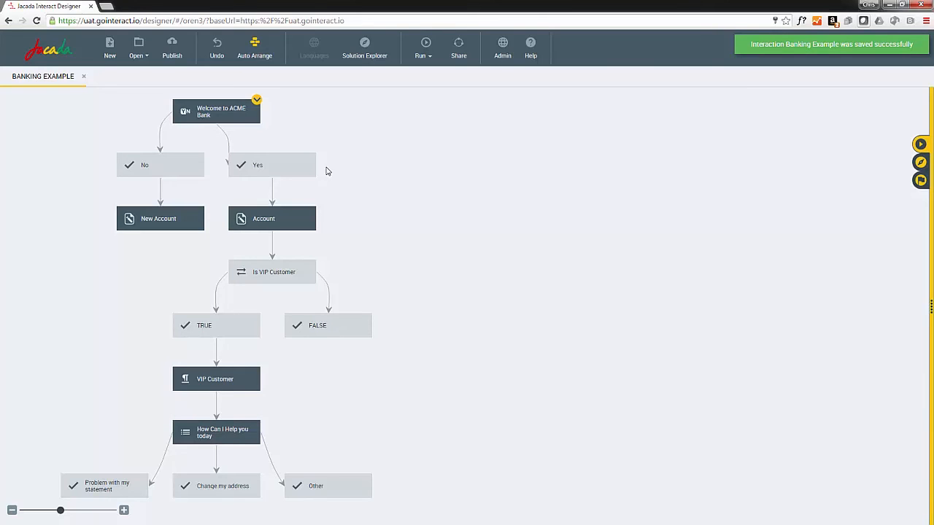
Step: Connect the FALSE branch of the decision to the How Can I Help you today page
mouse_move(329, 341)
drag(329, 341, 256, 429)
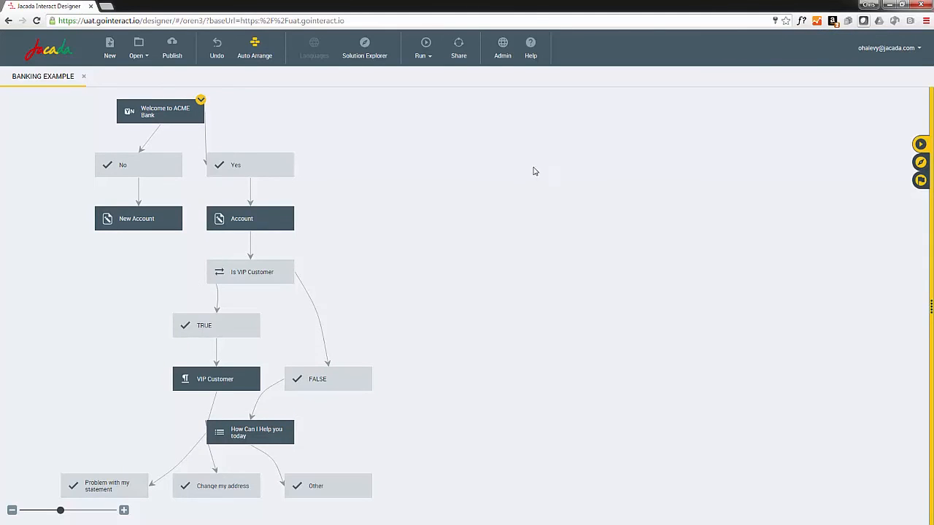
Step: Open the interaction preview and answer Yes to the welcome question to continue
click(430, 58)
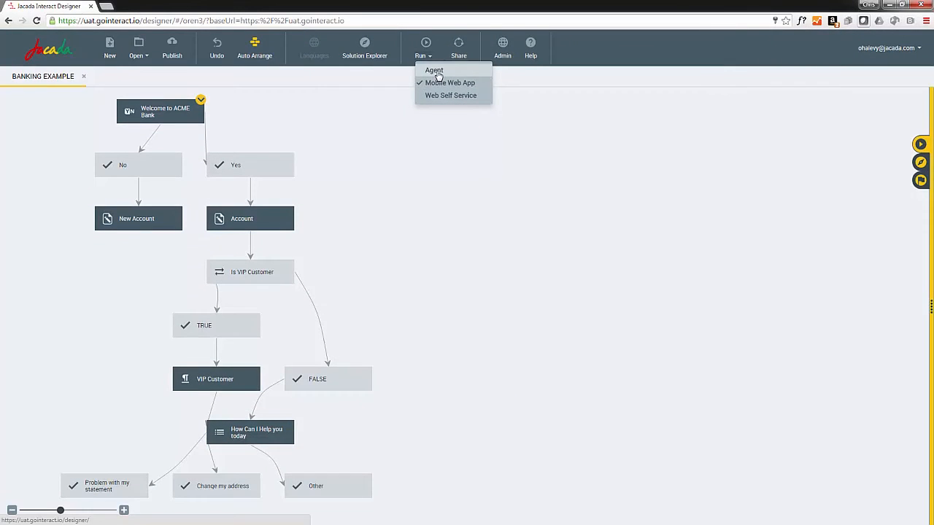
click(615, 117)
click(921, 145)
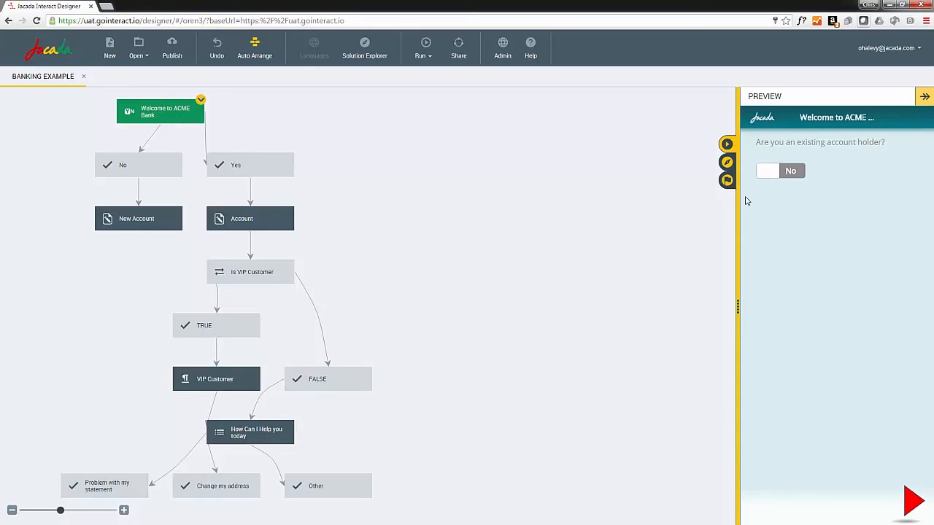
click(795, 175)
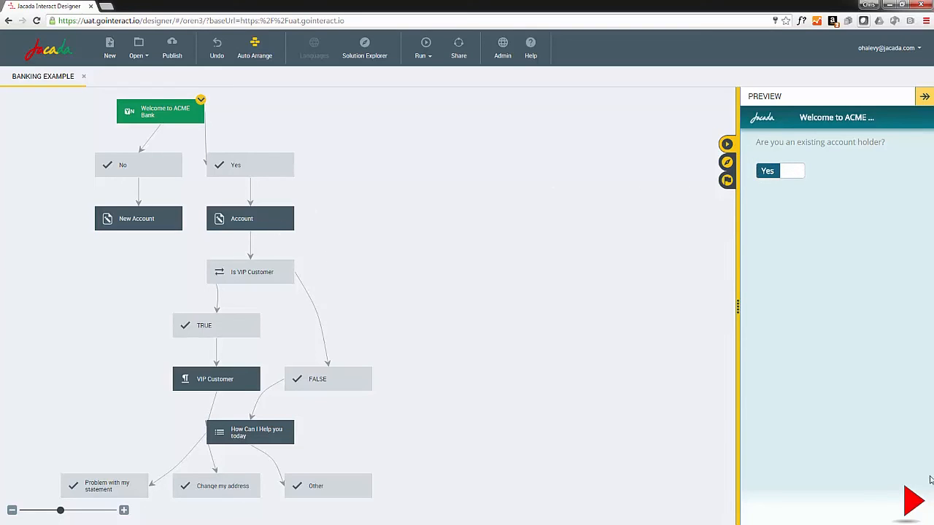
click(912, 502)
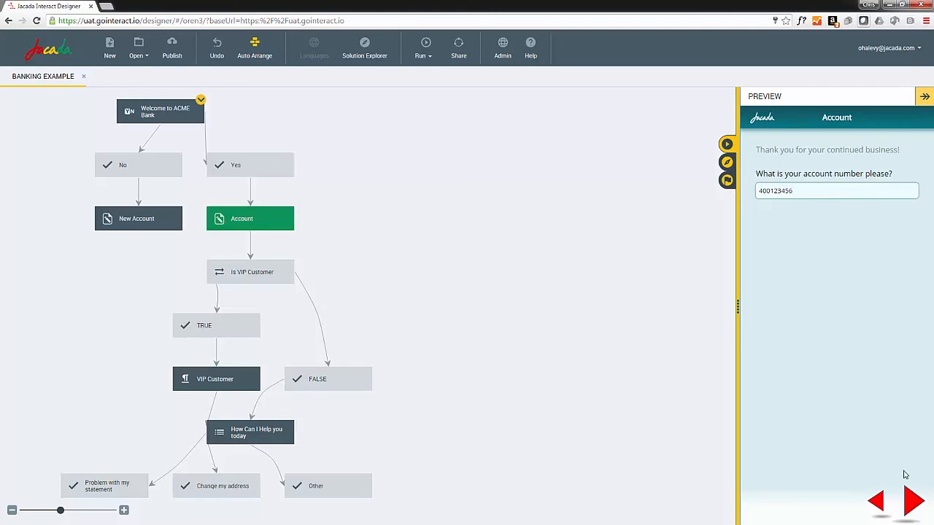
Step: Continue past the Account page in the preview and step back to it
click(914, 502)
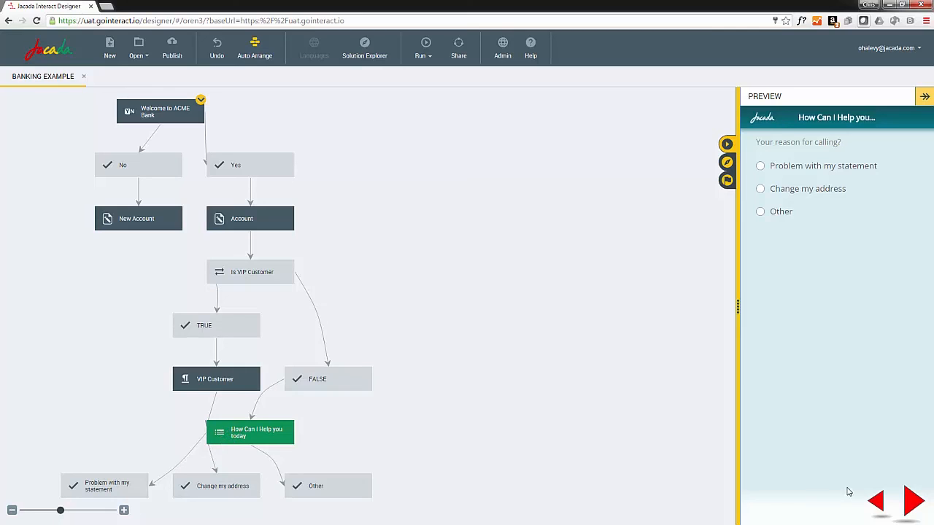
click(878, 502)
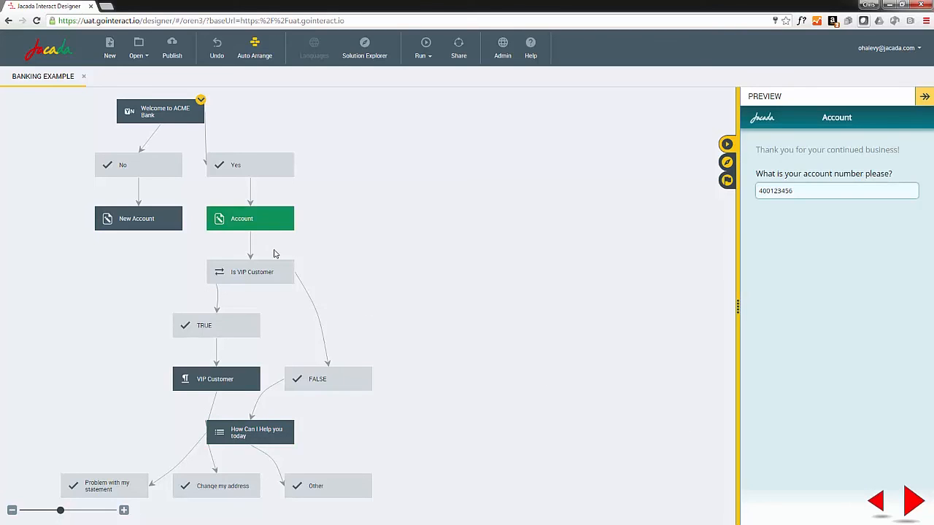
Step: Enter an account number starting with 500 in the preview and advance through the VIP Customer page
drag(804, 191, 734, 195)
text(50056789)
click(915, 502)
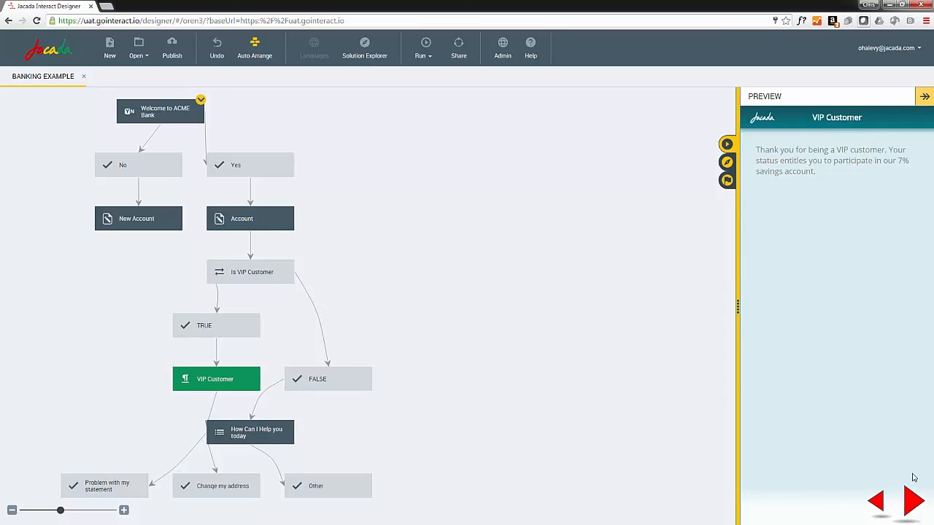
click(914, 500)
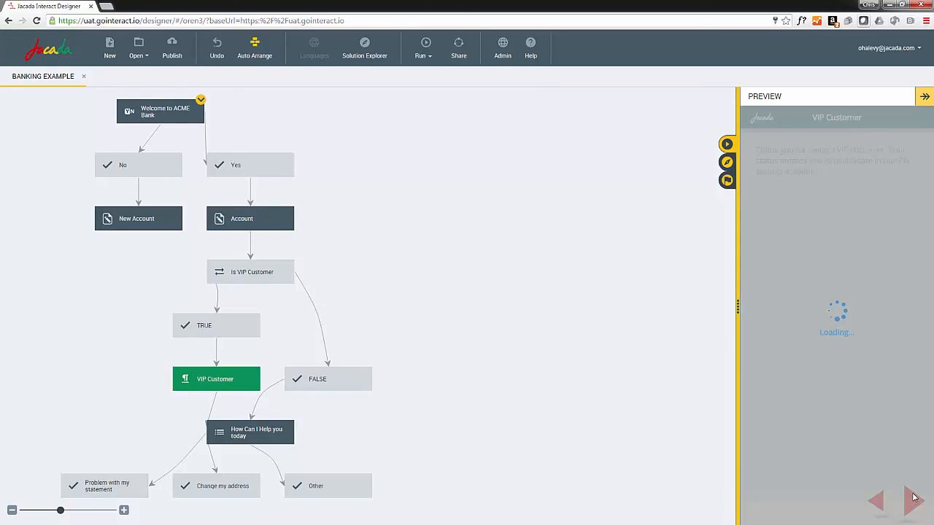